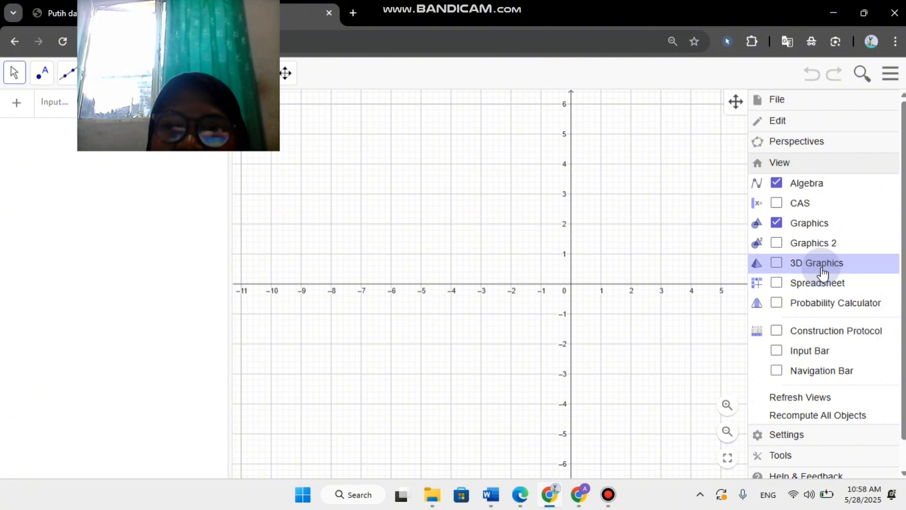
Show the 3D Graphics view and hide the 2D Graphics view.
click(823, 269)
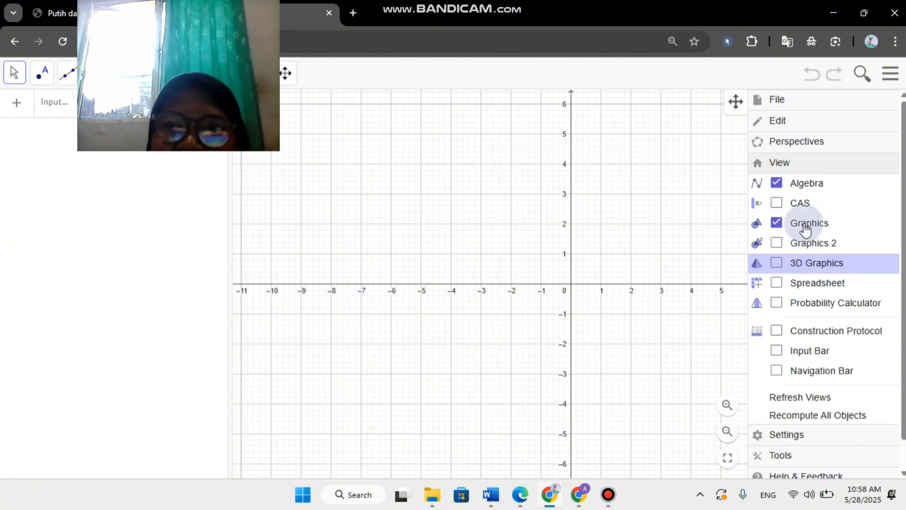
click(806, 230)
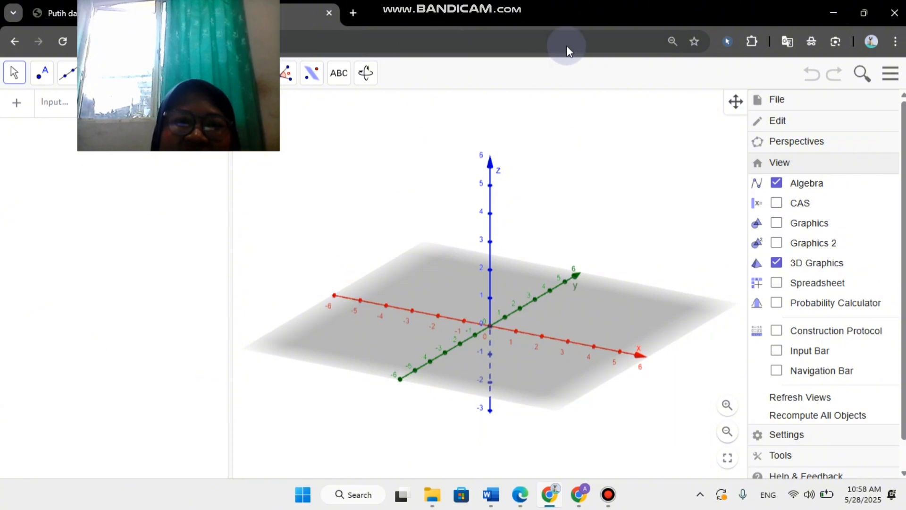
drag(245, 10, 771, 6)
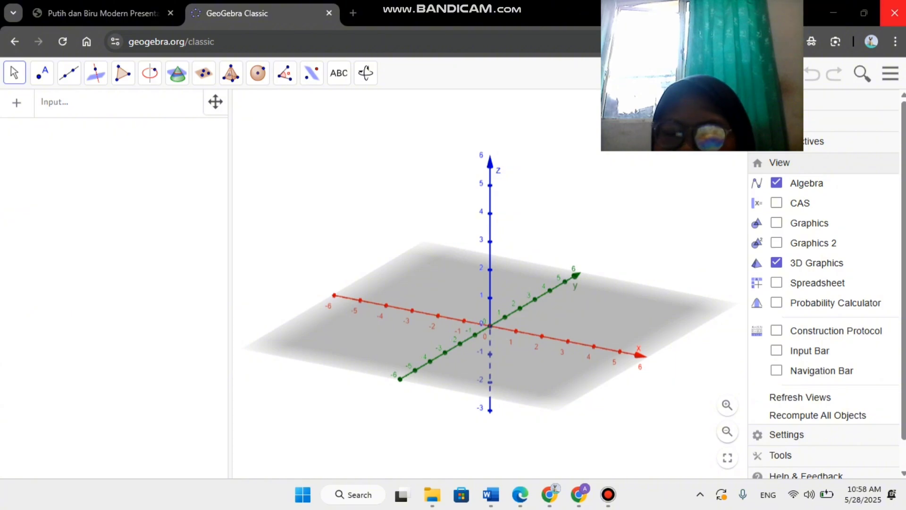
Enter the first plane equation 4x + 3y + 2z = 63 as a new algebra object.
click(119, 113)
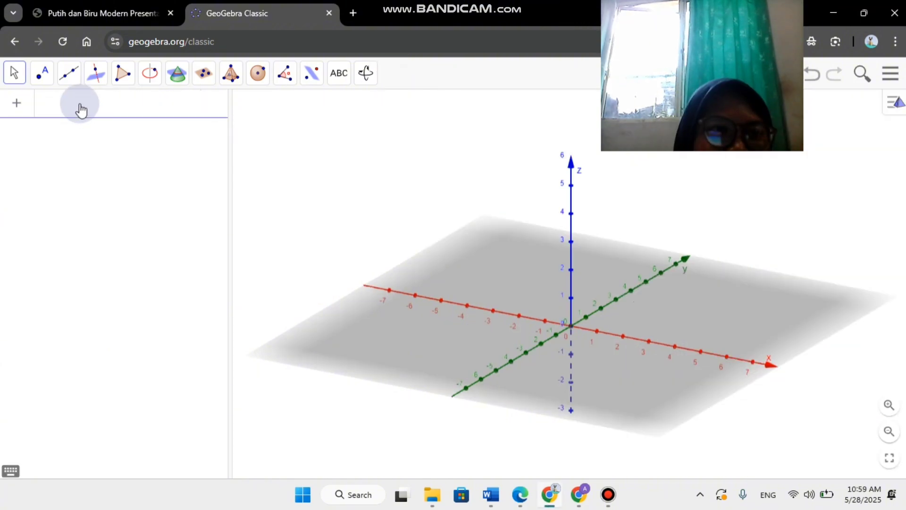
text(4x + )
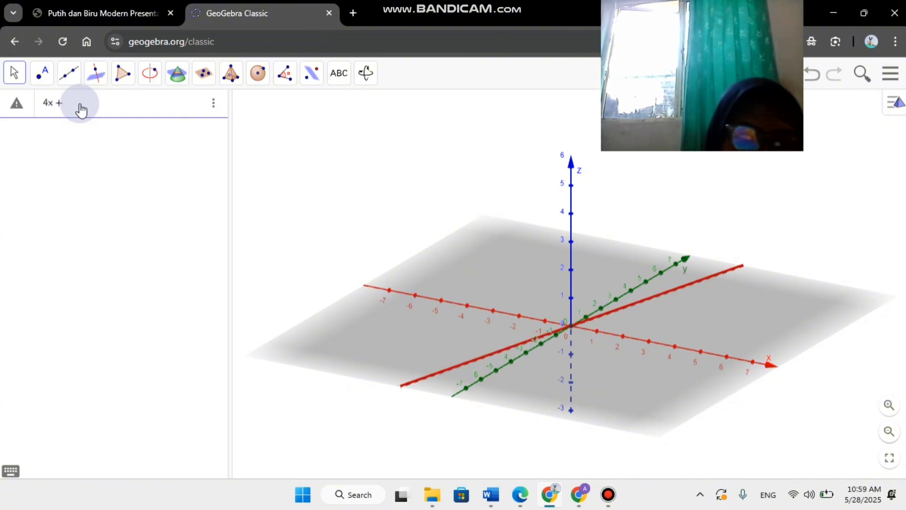
text(3y )
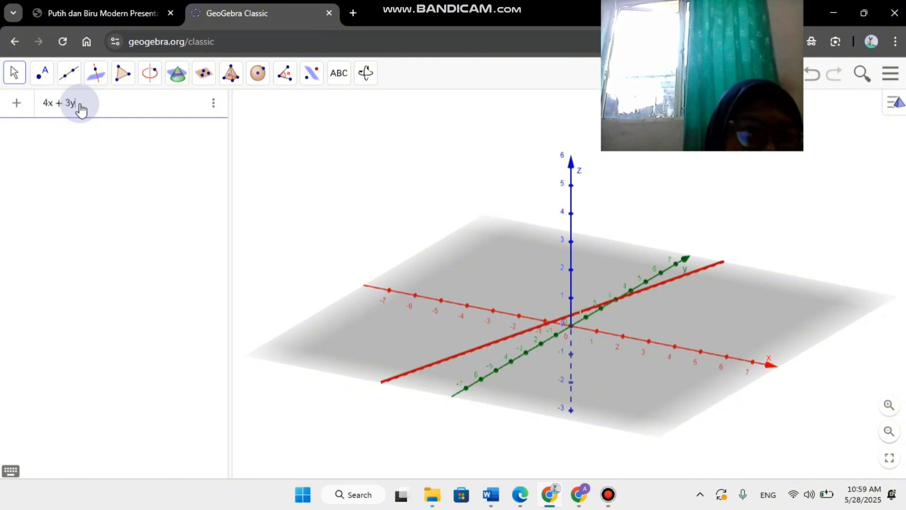
text(+ )
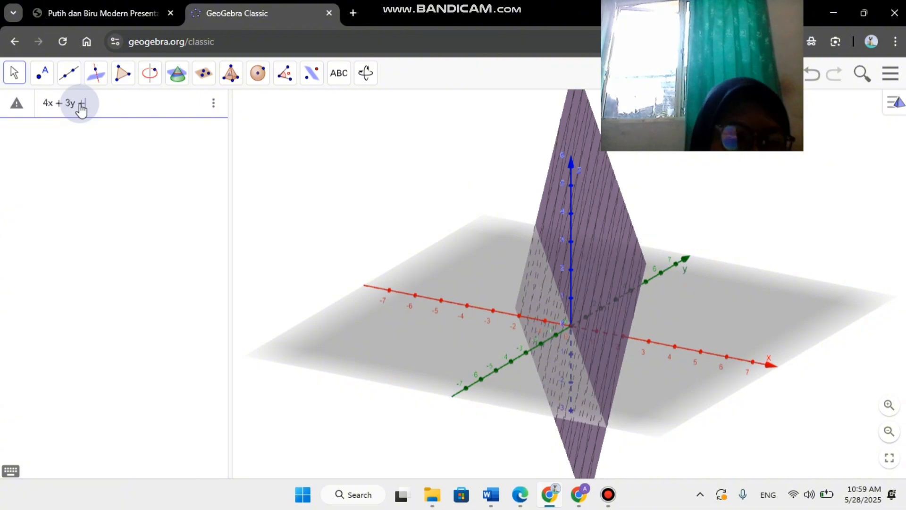
text(2z )
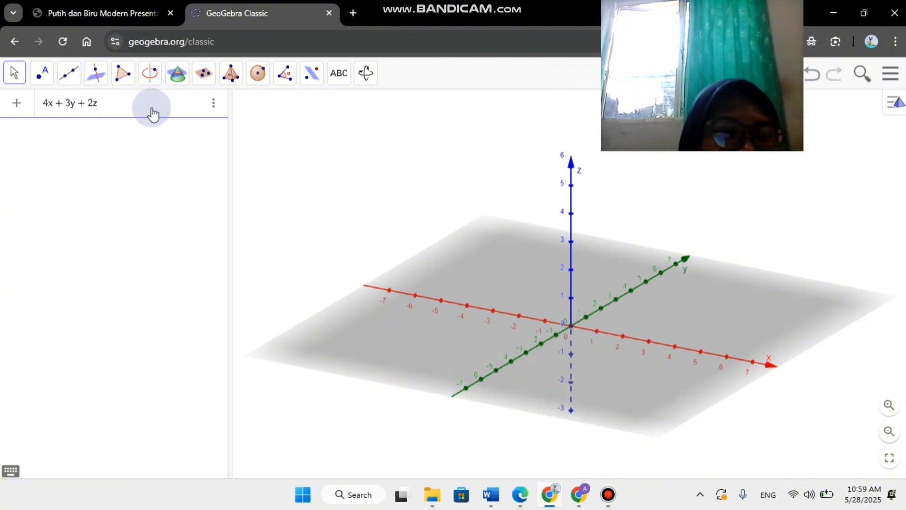
text(= 6)
key(Return)
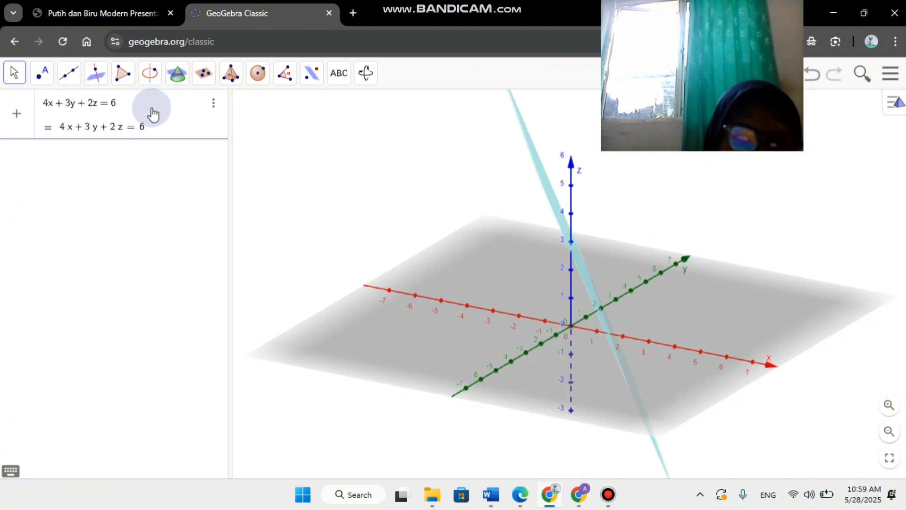
text(3)
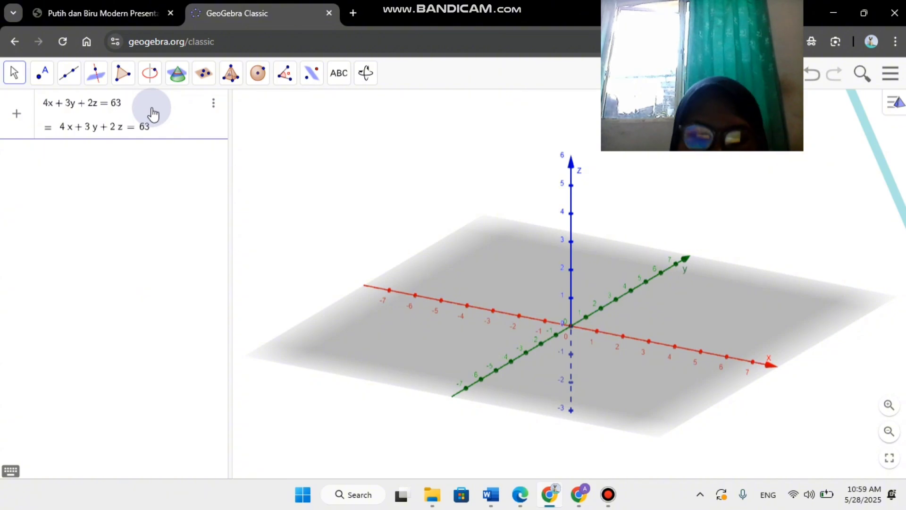
key(Return)
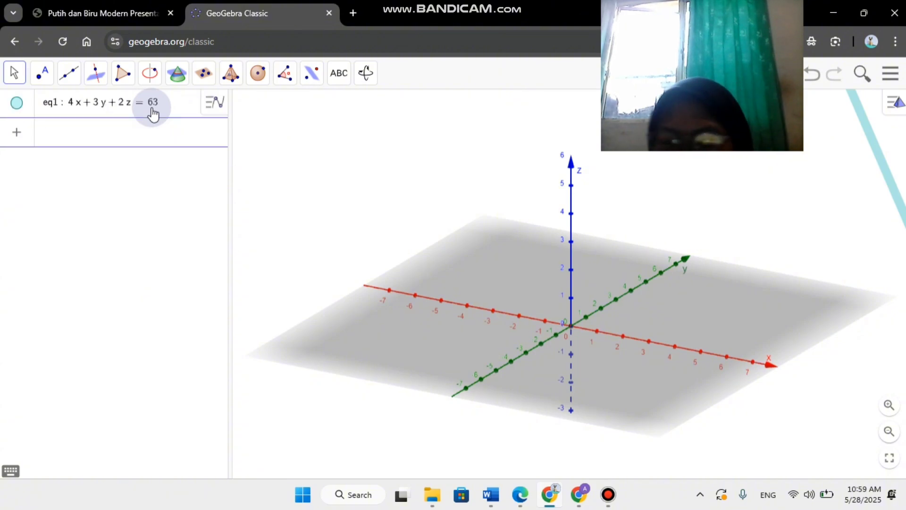
Add the second plane equation x + y + 0z = 11.
text(x + )
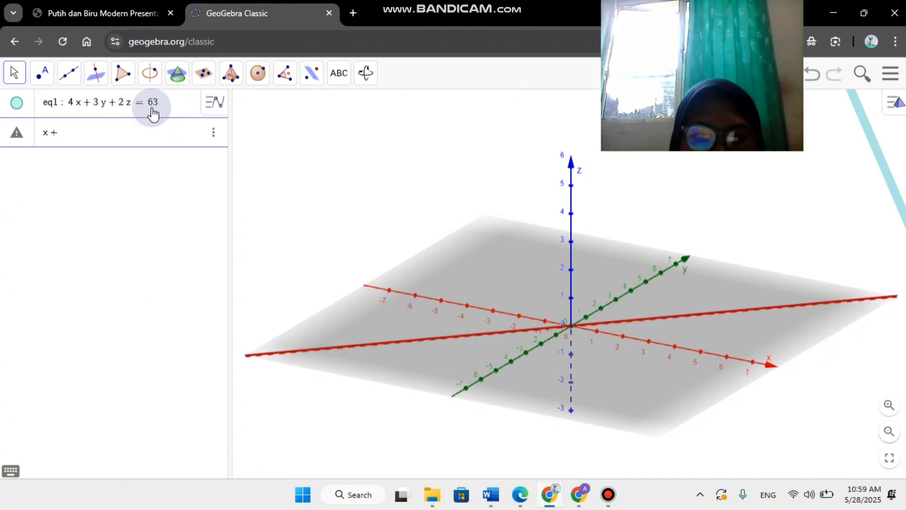
text(y + 0 z )
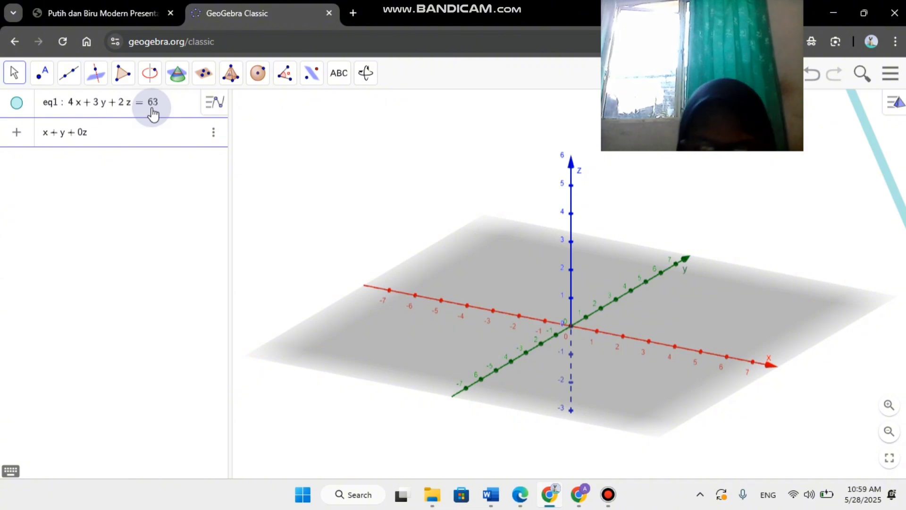
text(= 11)
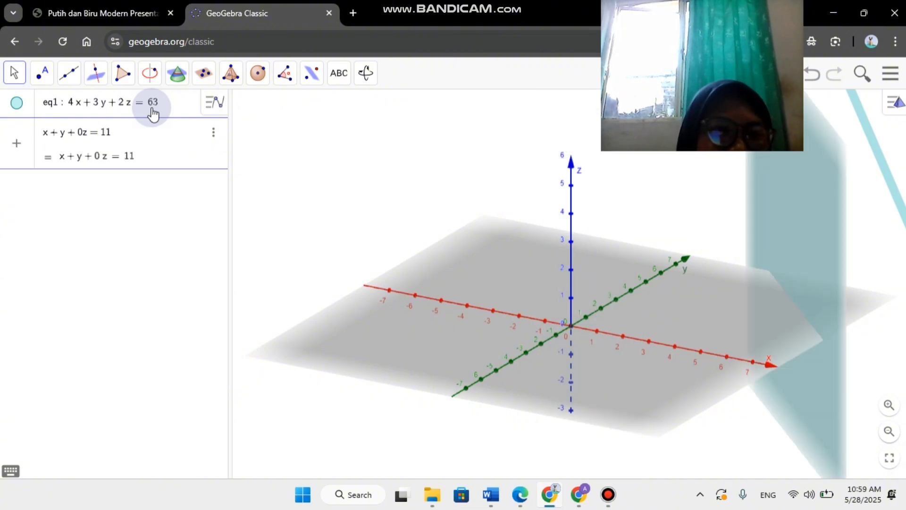
key(Return)
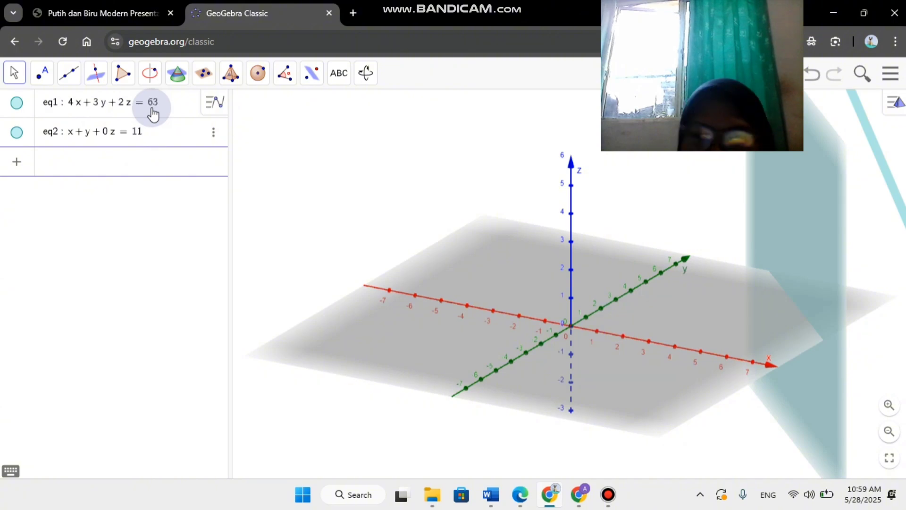
Add the third plane equation x + 0y + z = 18.
text(x + )
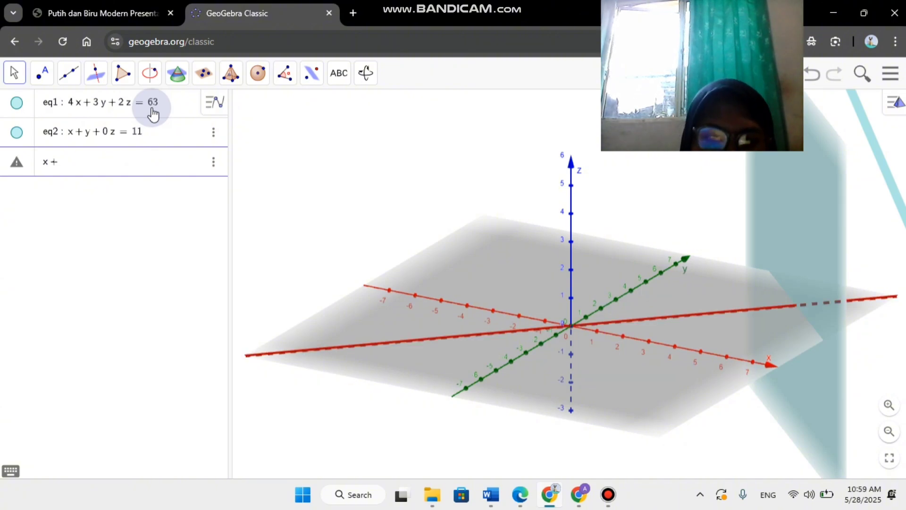
text(0y + z )
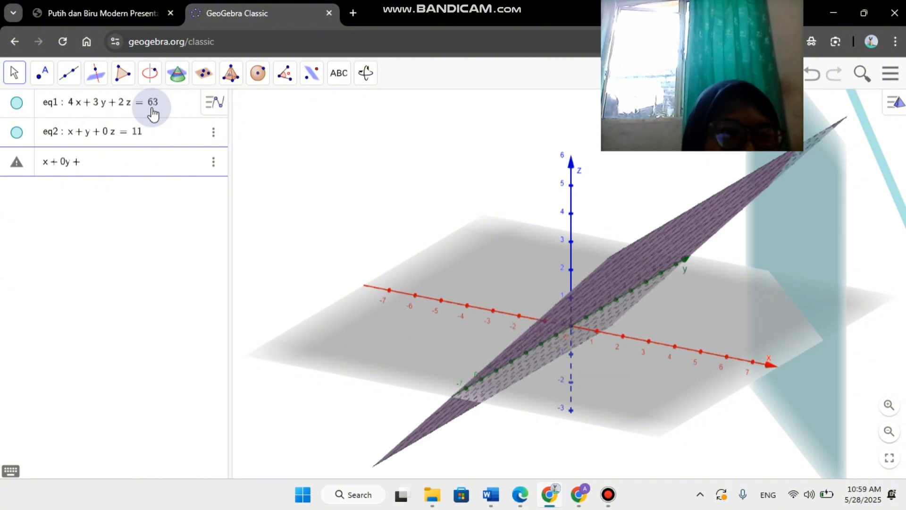
text(= 18)
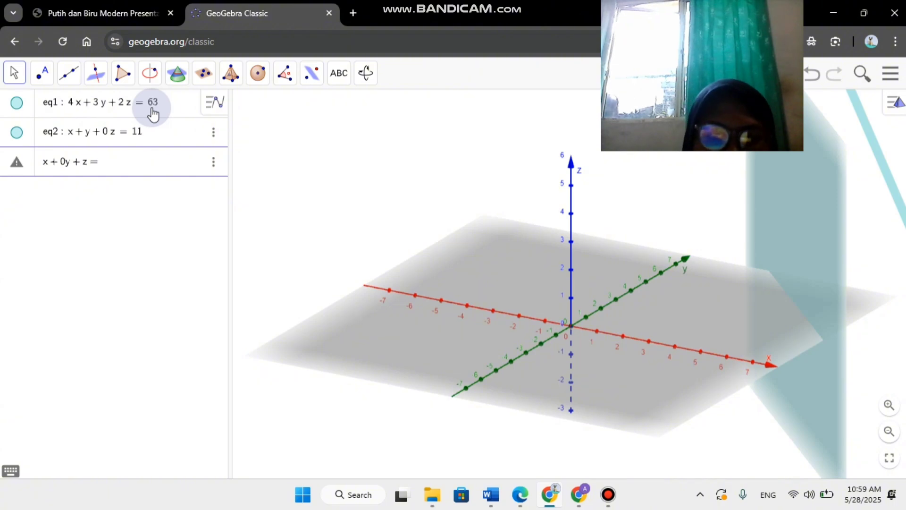
key(Return)
drag(646, 17, 46, 338)
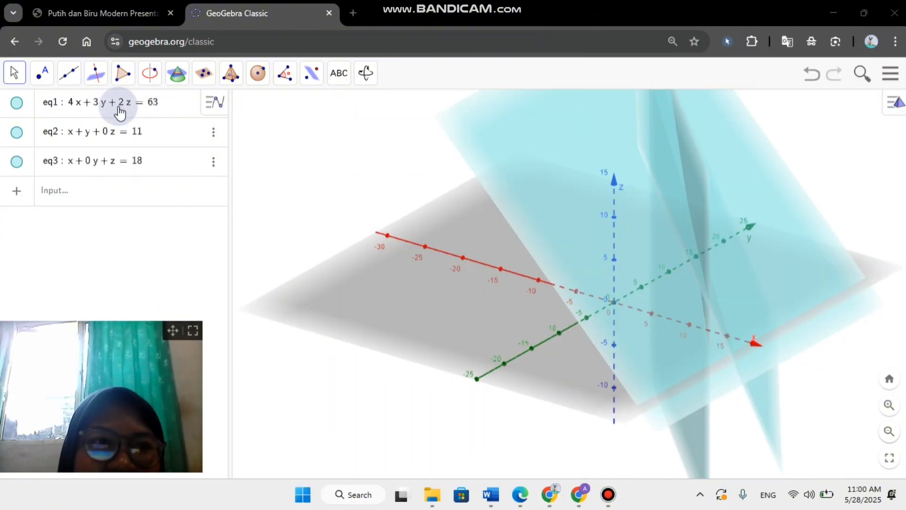
Set the color of the plane x + y + 0z = 11 to light yellow (#FFFF66).
click(21, 103)
click(22, 105)
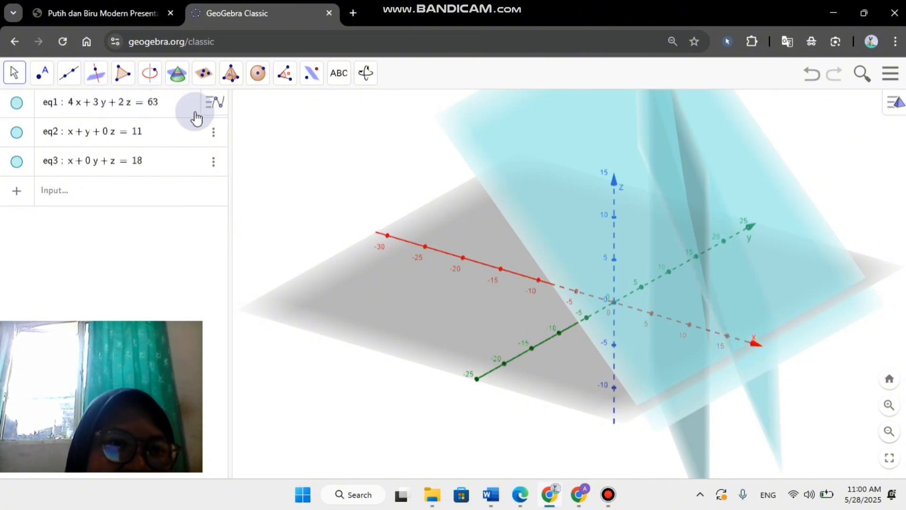
click(212, 132)
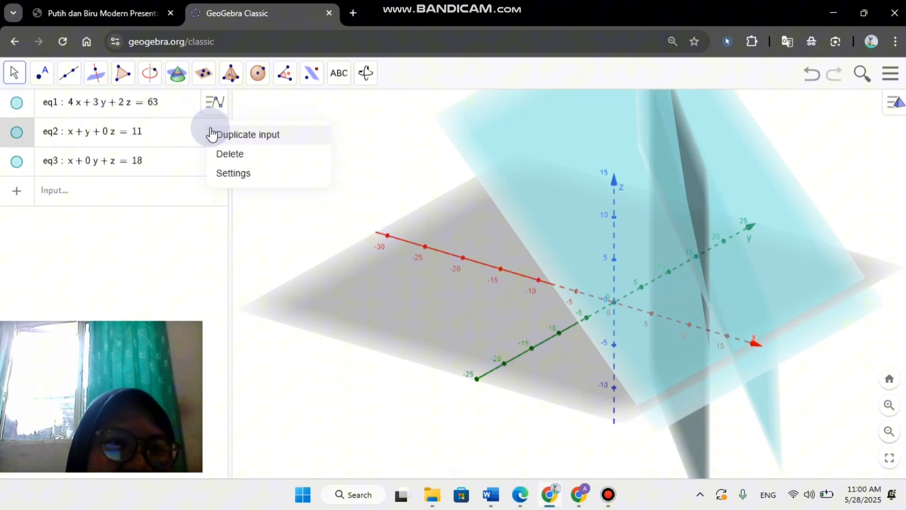
click(233, 181)
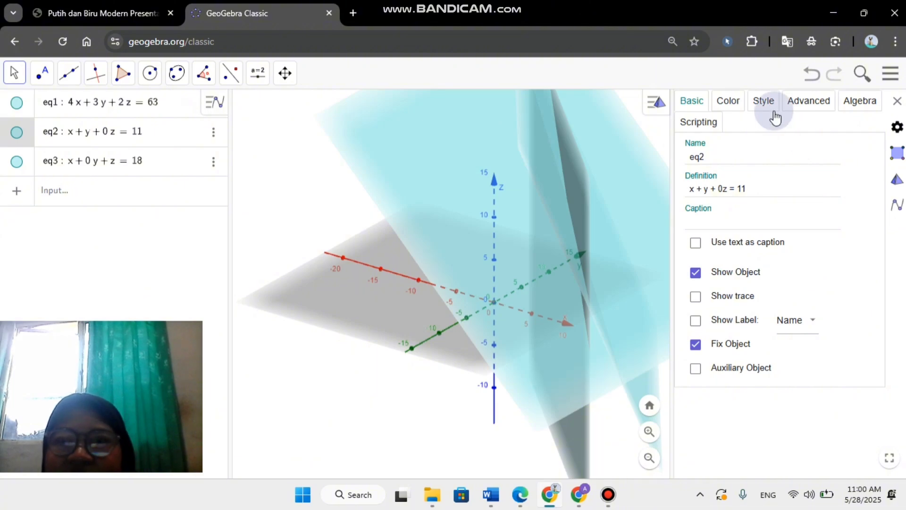
click(730, 105)
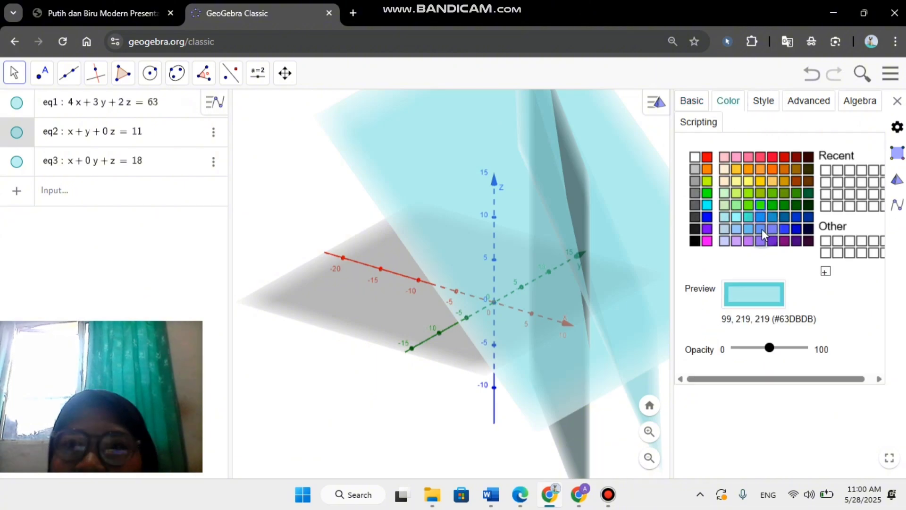
click(748, 242)
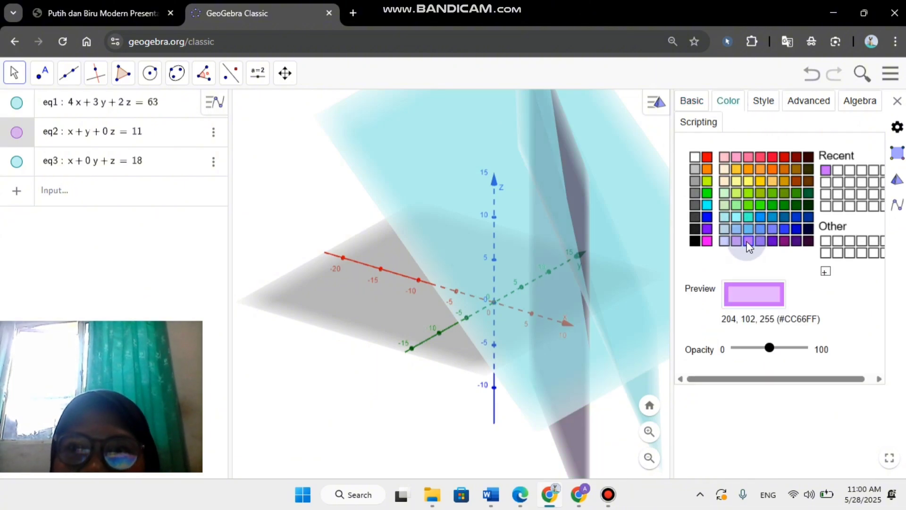
click(749, 157)
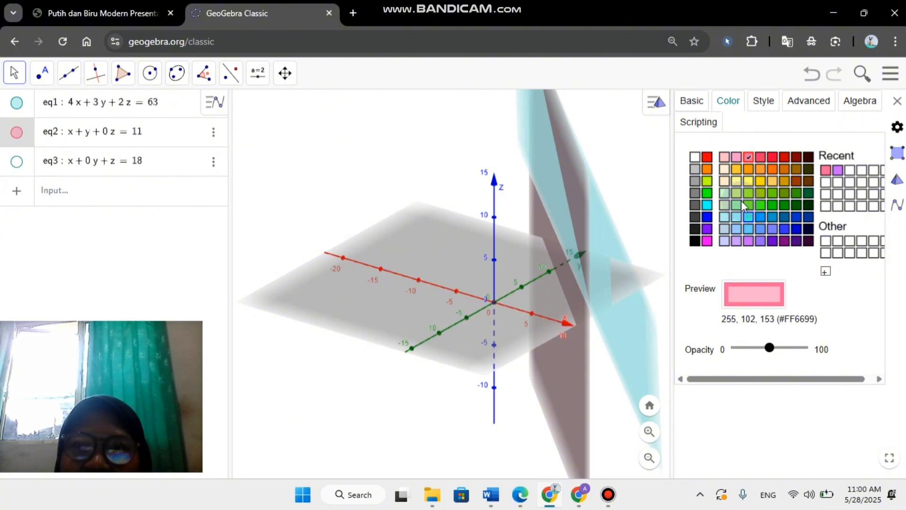
click(749, 180)
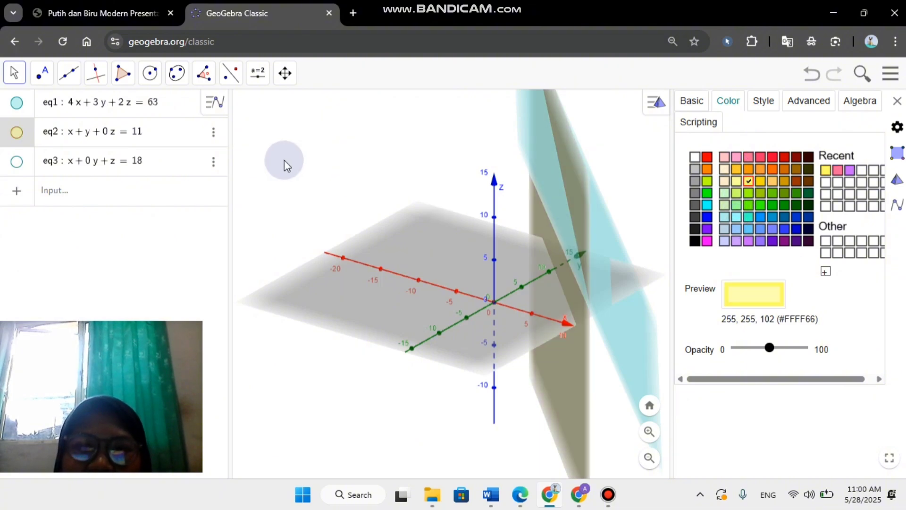
Color the plane 4x + 3y + 2z = 63 pink (#FF6699), make the plane x + 0y + z = 18 visible, and close the settings.
click(81, 105)
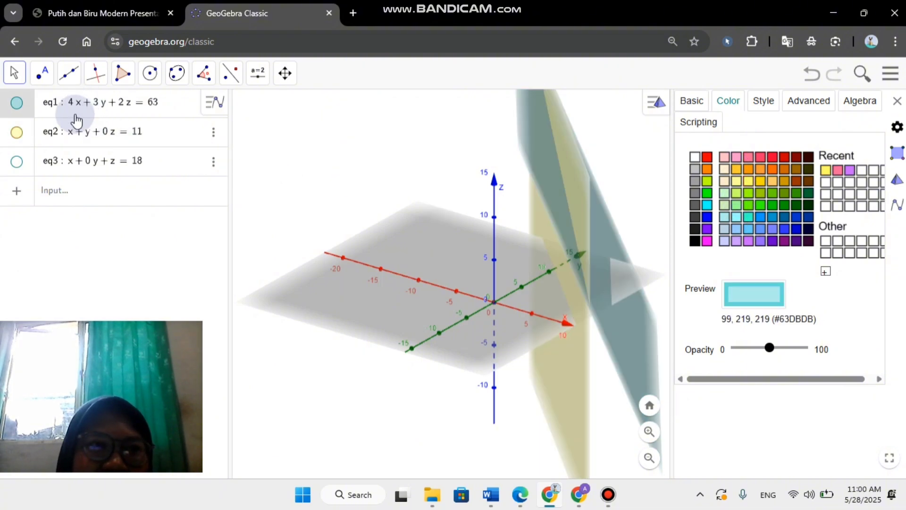
click(21, 169)
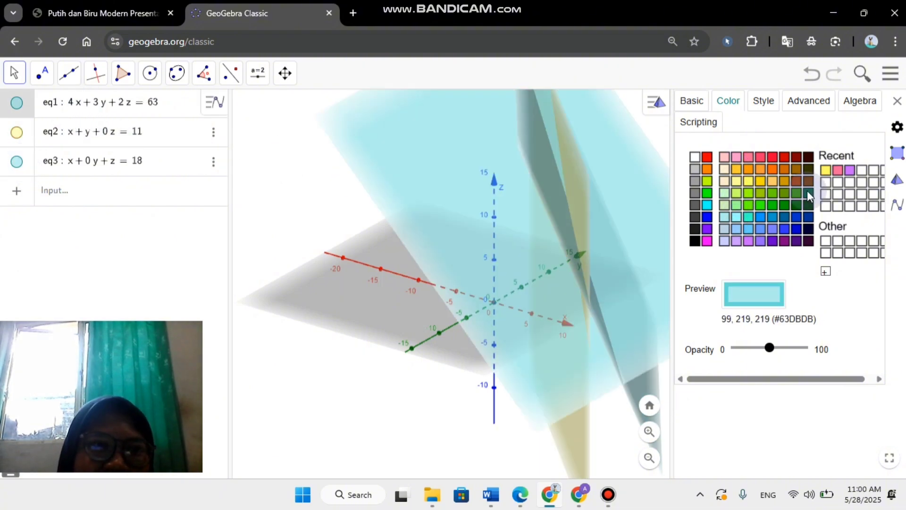
click(737, 157)
click(750, 156)
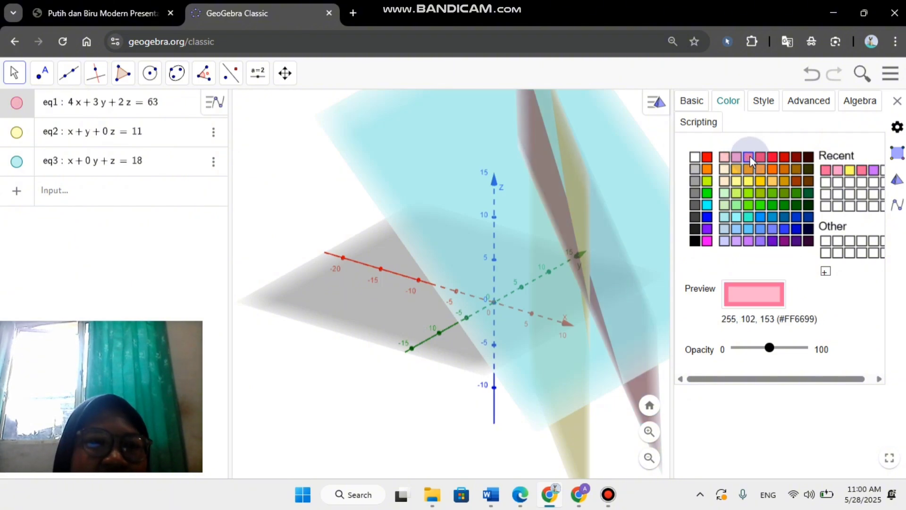
click(335, 302)
drag(357, 378, 553, 257)
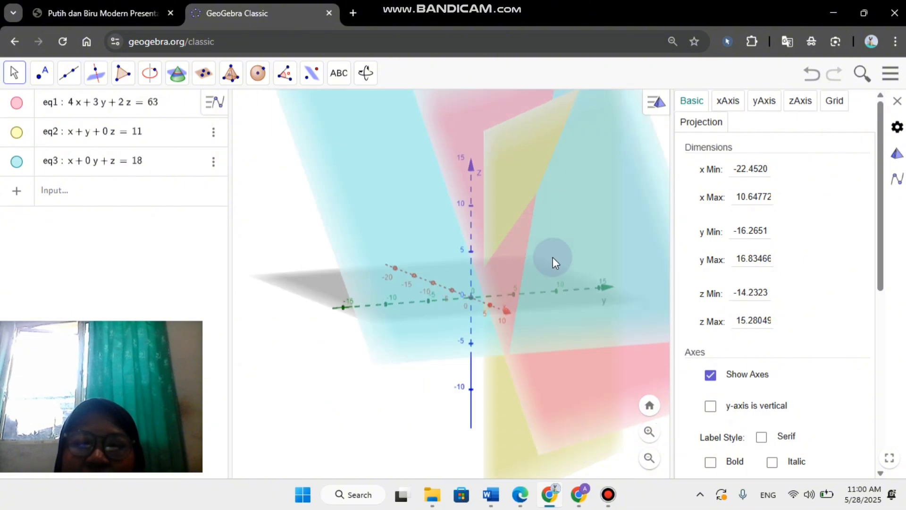
click(897, 102)
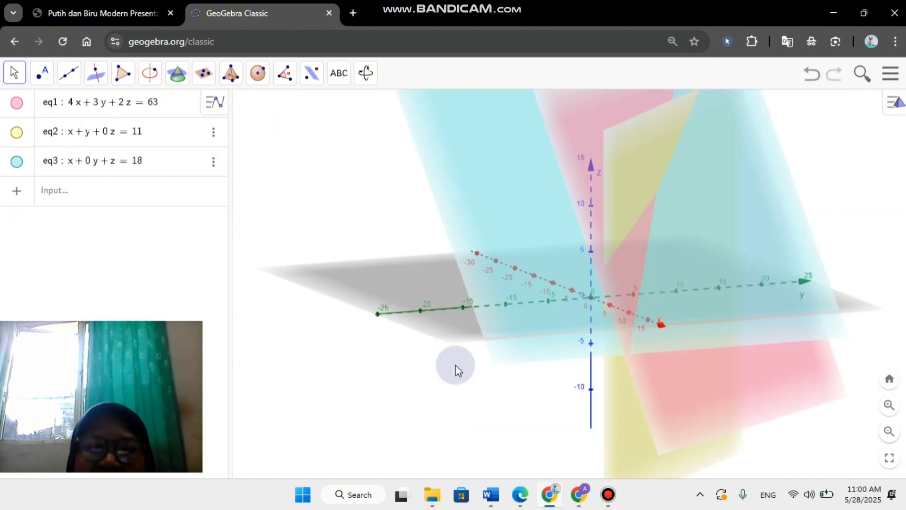
Create the intersection line of the pink plane 4x + 3y + 2z = 63 and the yellow plane x + y + 0z = 11.
drag(391, 404, 364, 377)
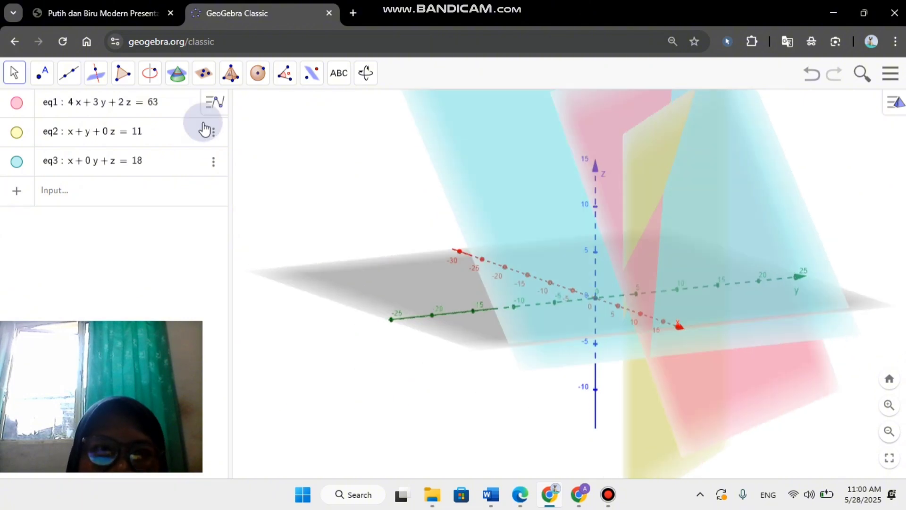
click(178, 81)
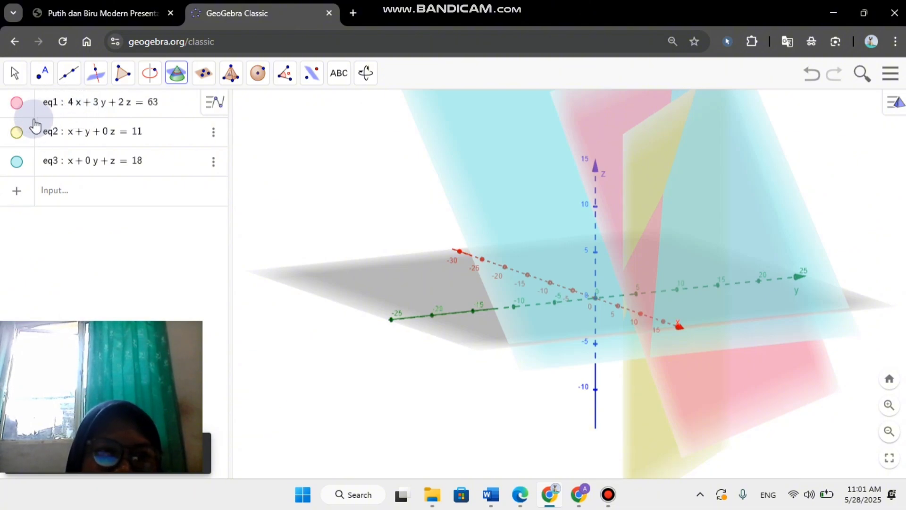
click(595, 137)
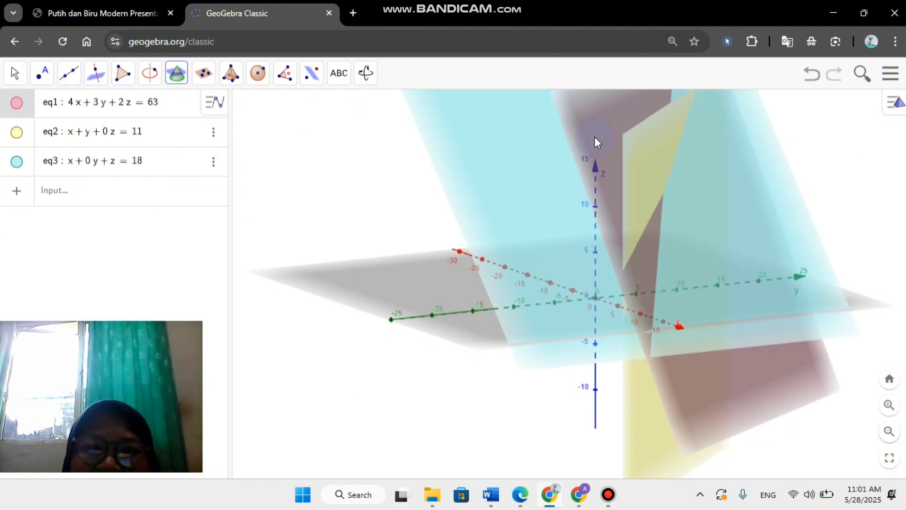
click(648, 152)
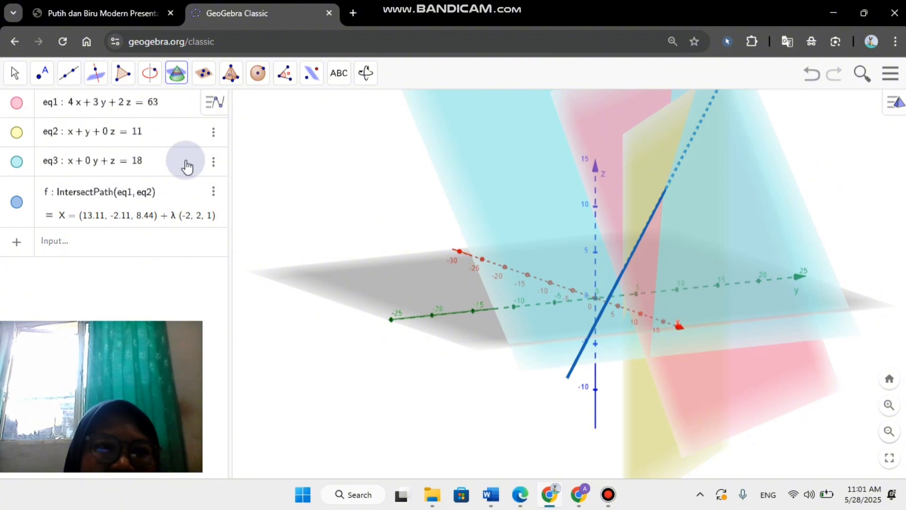
Create the intersection lines of the light-blue plane x + 0y + z = 18 with the pink plane and with the yellow plane.
click(586, 115)
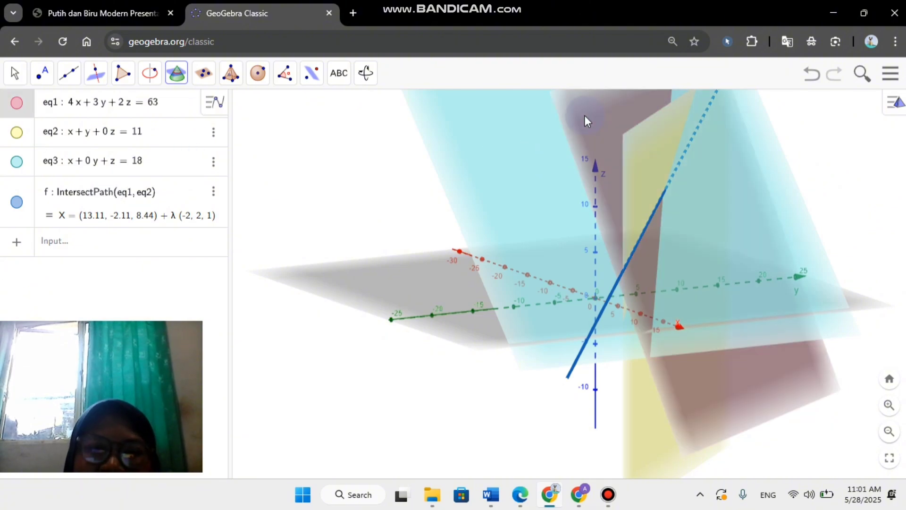
click(483, 143)
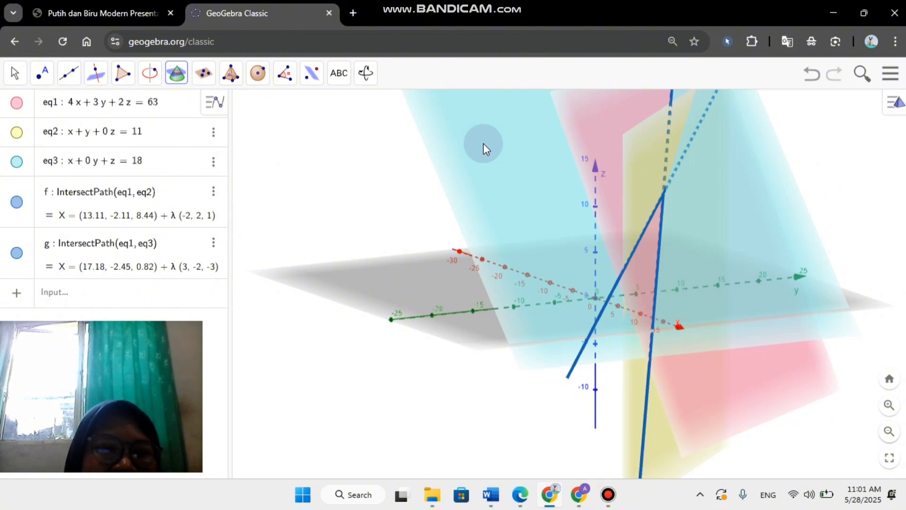
click(640, 155)
click(487, 192)
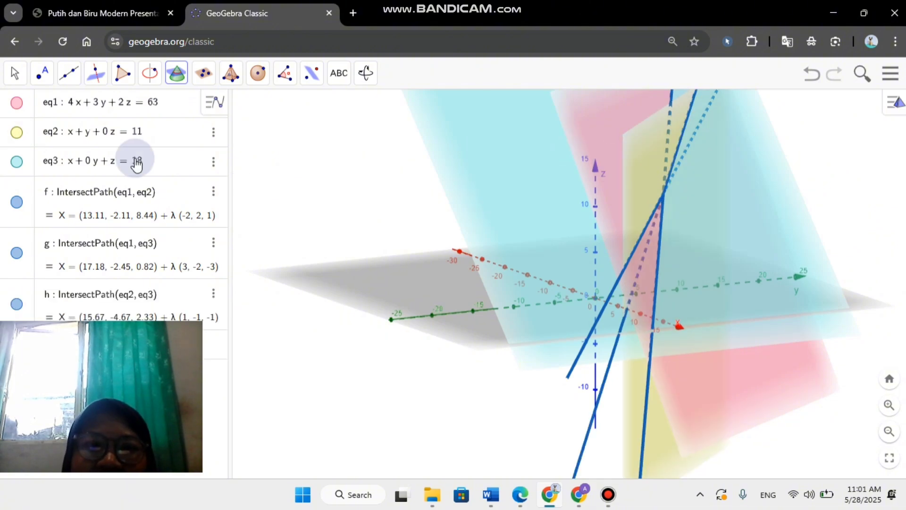
click(14, 73)
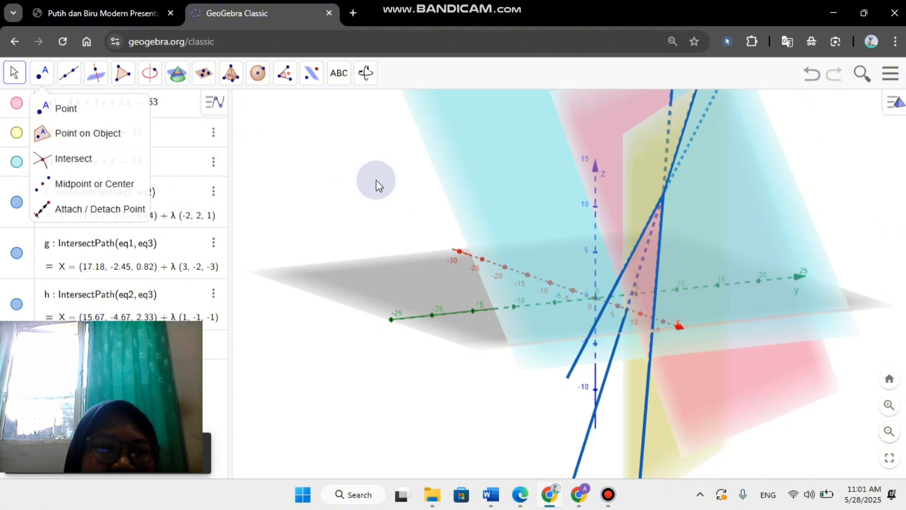
Color the intersection line of the pink and light-blue planes red (#CC0000).
drag(374, 183, 543, 164)
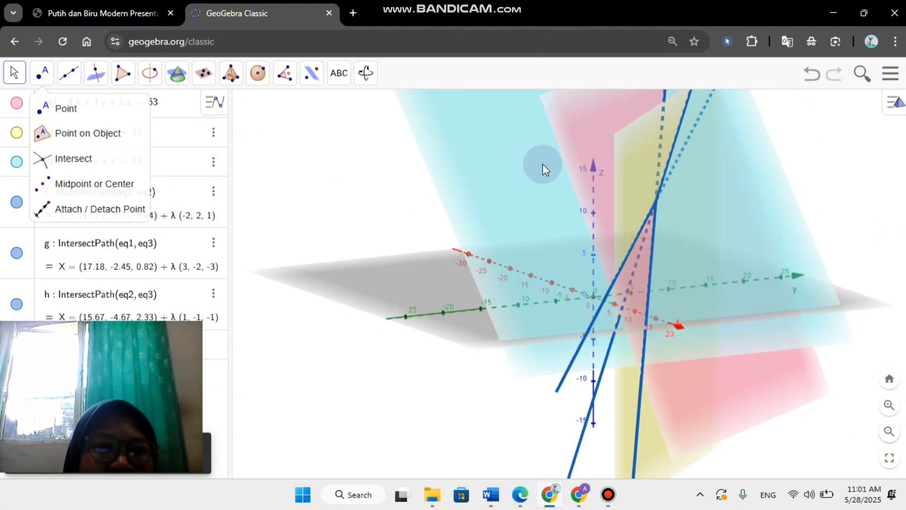
click(650, 242)
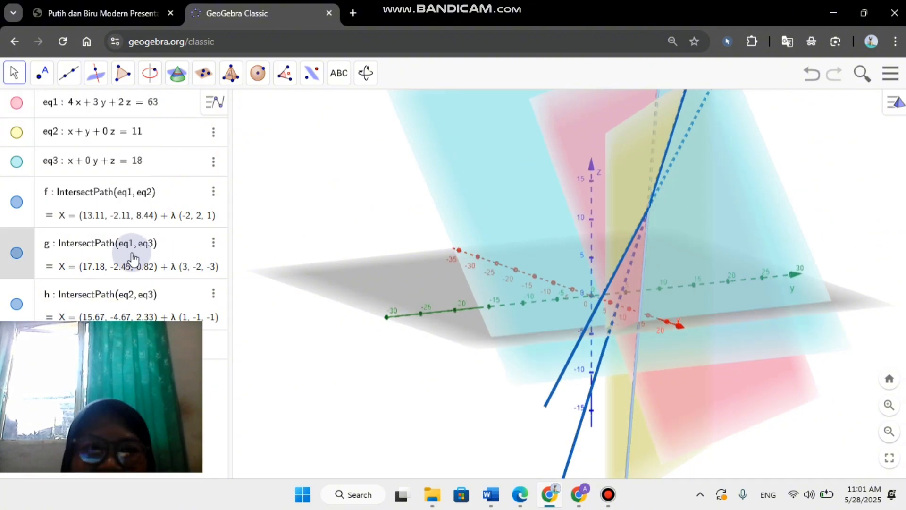
click(206, 253)
click(242, 299)
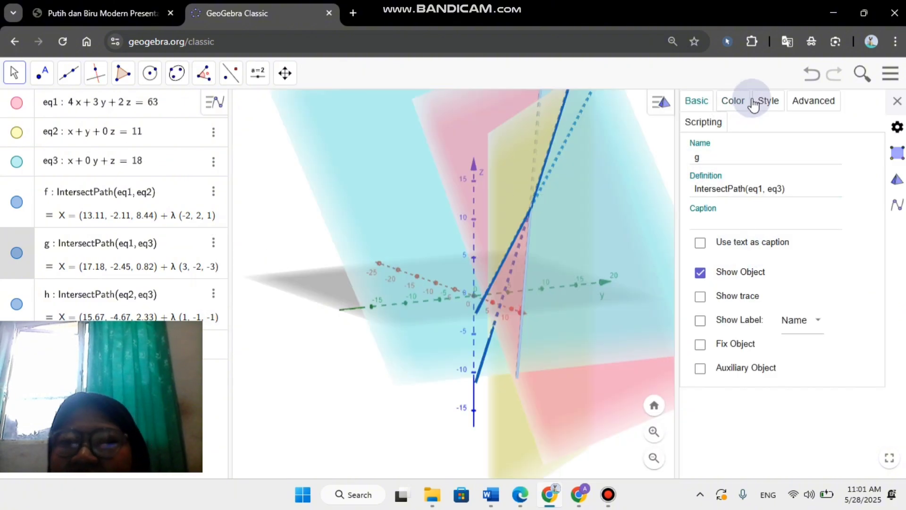
click(745, 108)
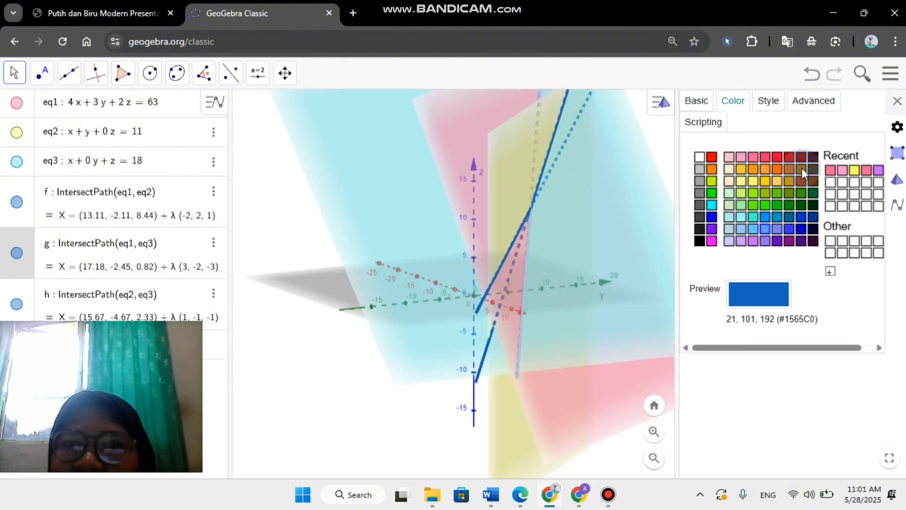
click(791, 158)
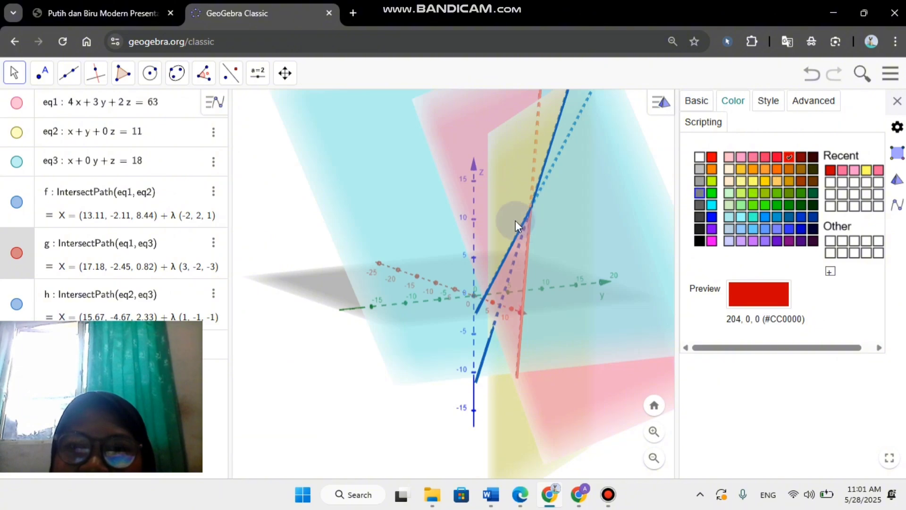
Color the intersection line of the pink and yellow planes blue (#0033CC).
click(73, 263)
click(92, 190)
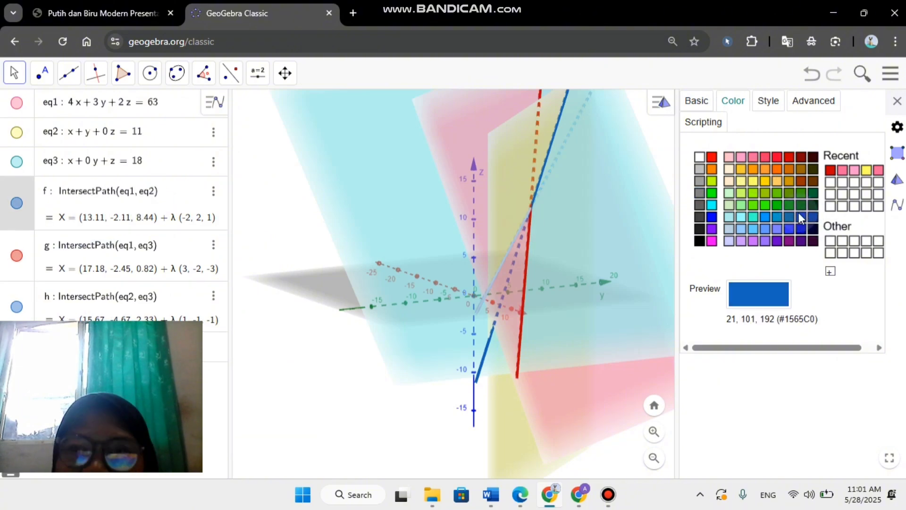
click(801, 227)
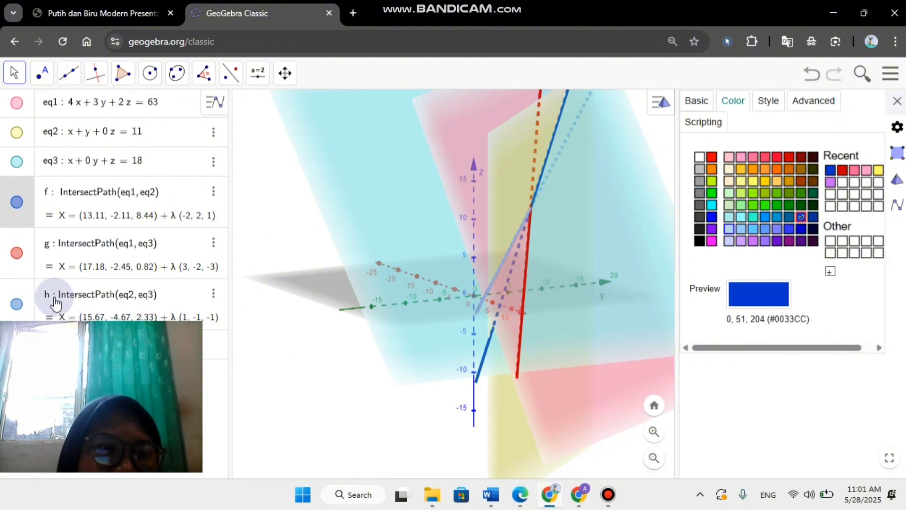
Color the intersection line of the yellow and light-blue planes green (#009900) and close the settings.
click(71, 290)
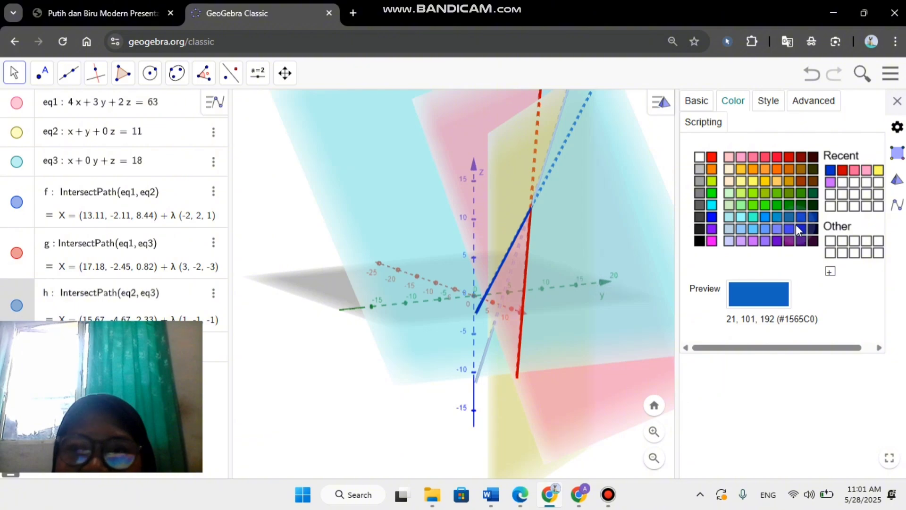
click(788, 202)
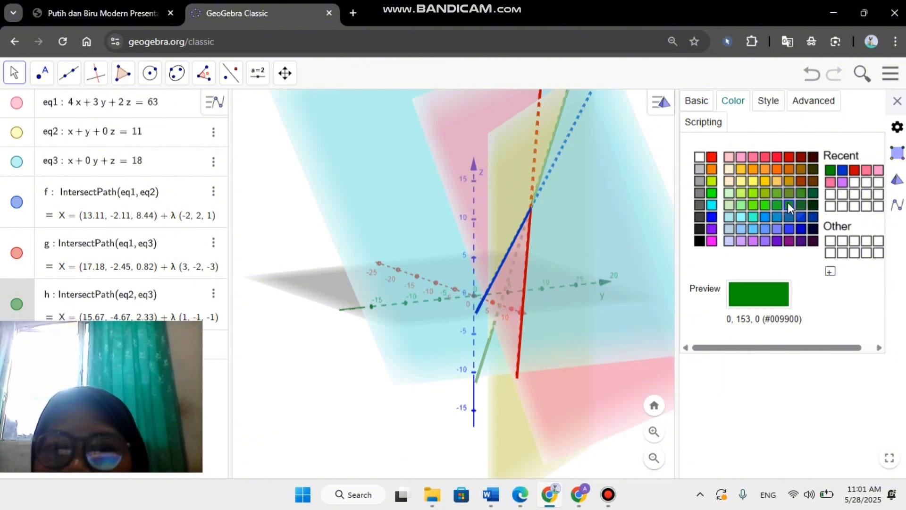
click(897, 104)
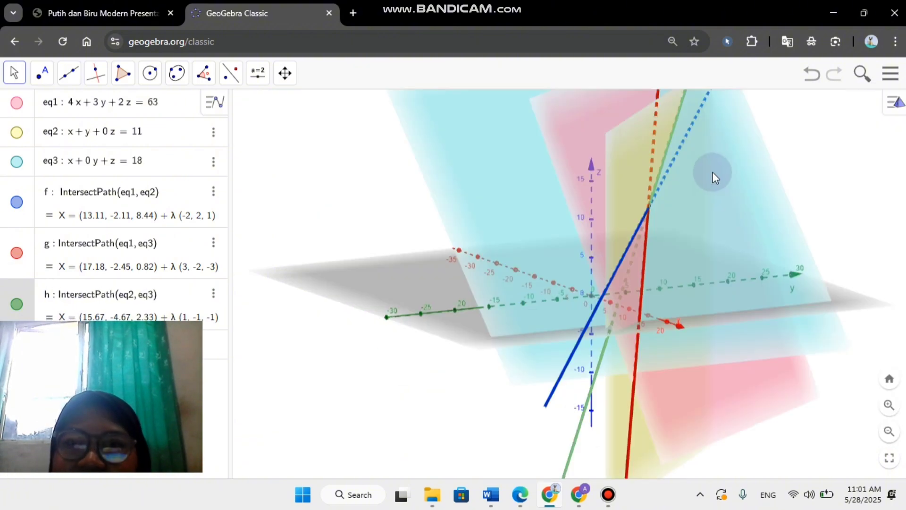
Create the intersection point of the blue line and the red line.
drag(783, 143, 512, 366)
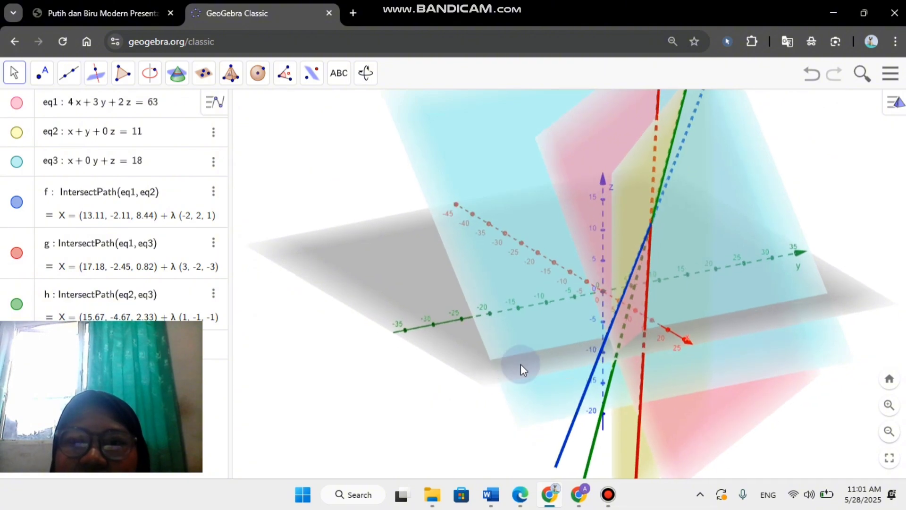
scroll(520, 364, down, 3)
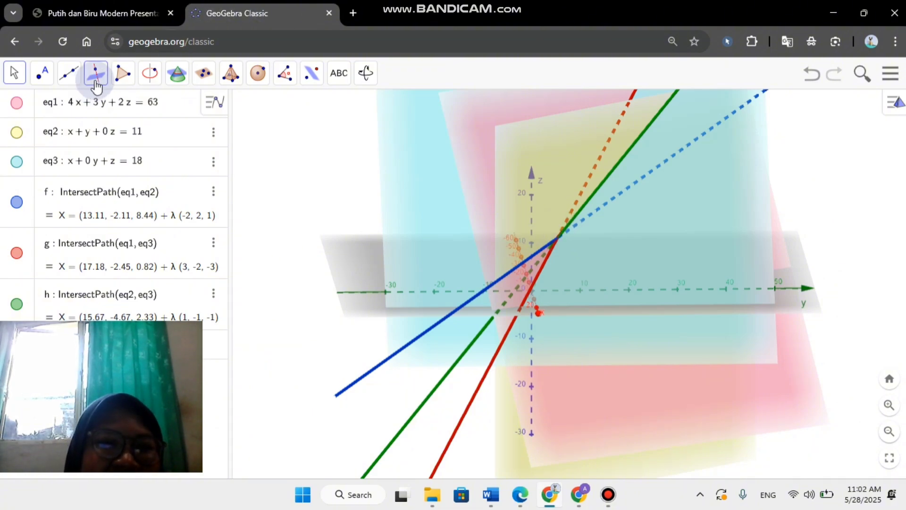
click(43, 81)
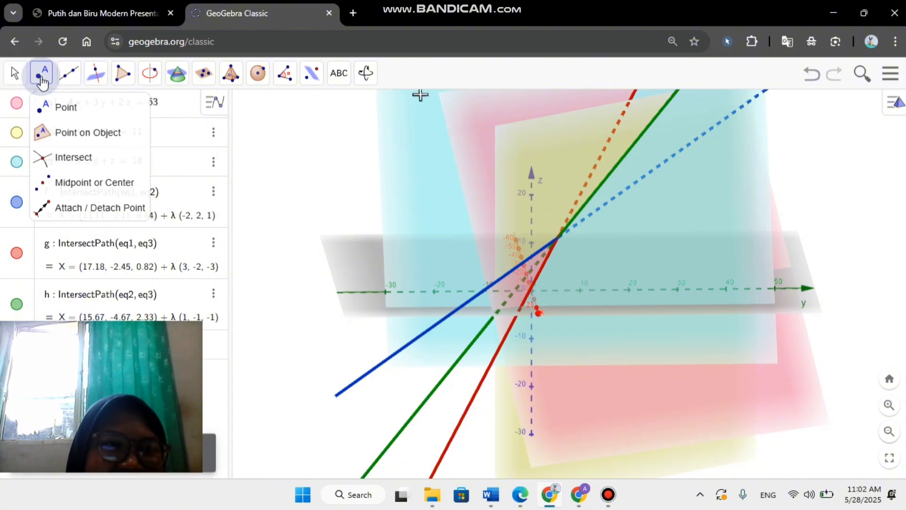
click(67, 165)
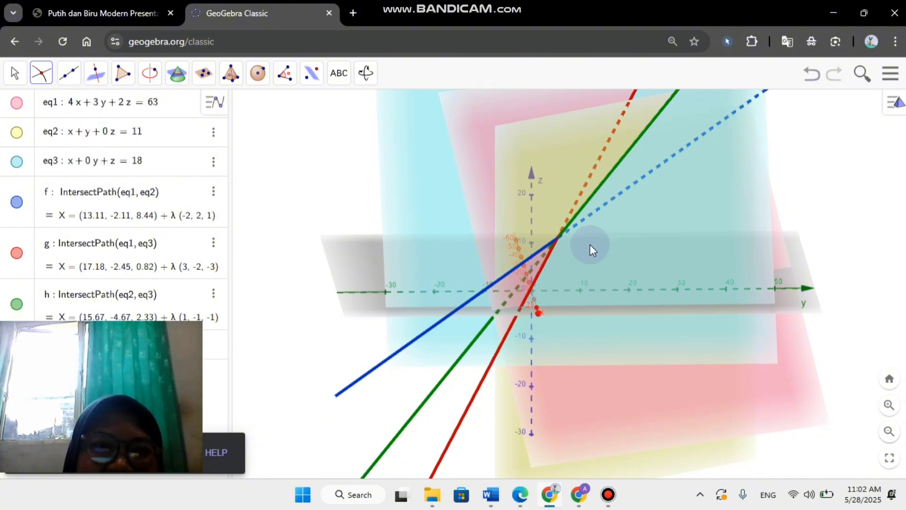
click(483, 288)
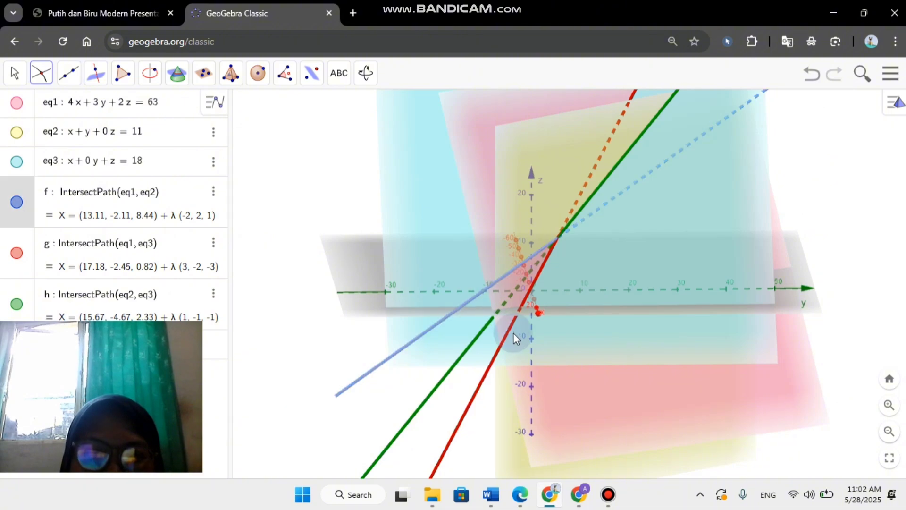
click(513, 325)
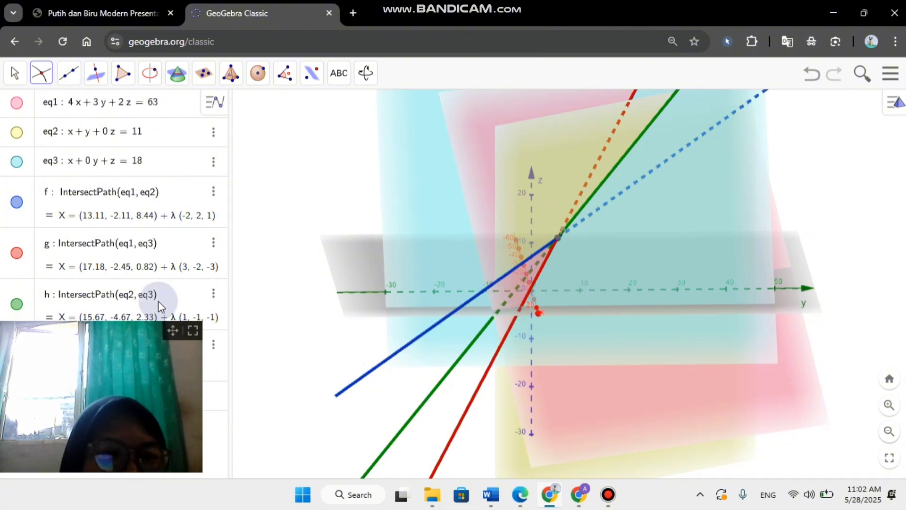
drag(174, 330, 300, 91)
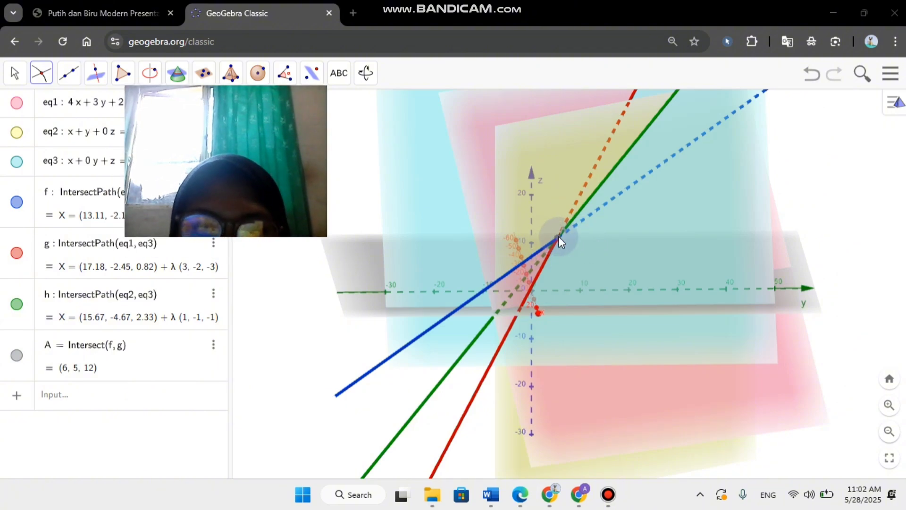
Set the intersection point's label to show Name & Value and close the settings.
click(13, 73)
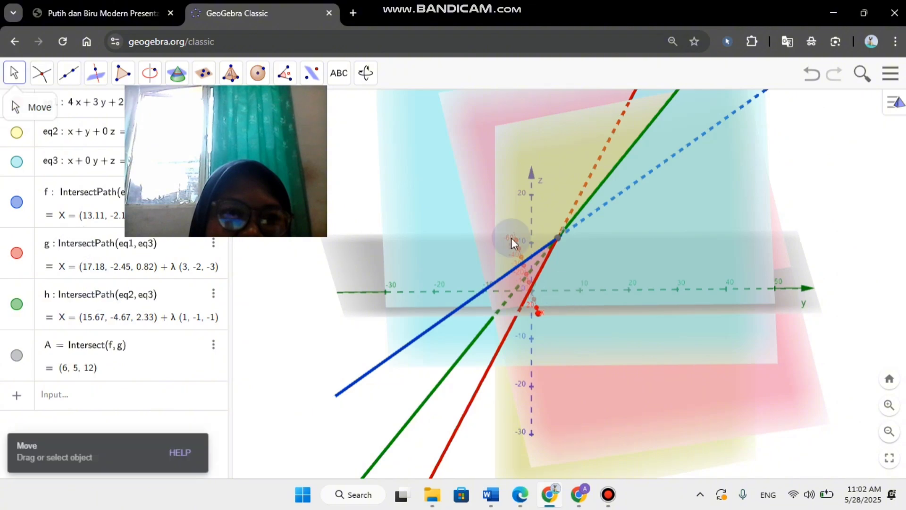
right_click(562, 237)
click(630, 409)
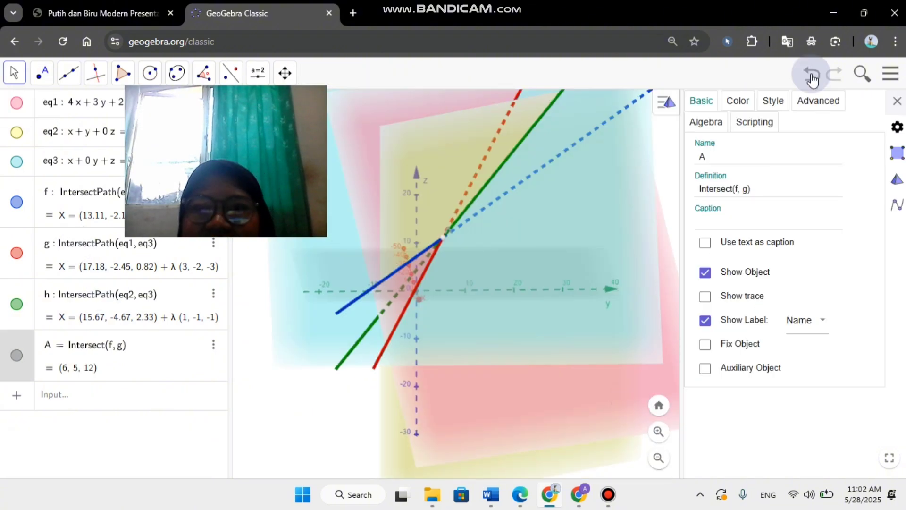
click(809, 321)
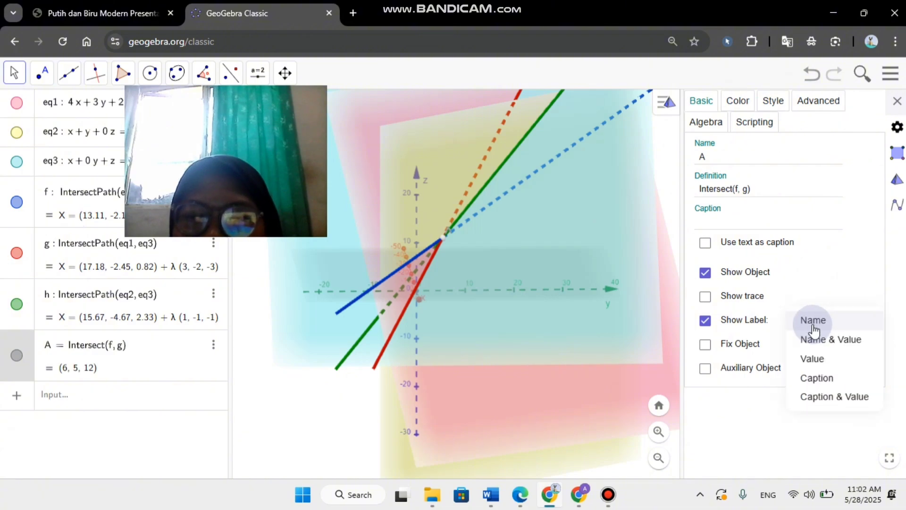
click(829, 338)
click(523, 309)
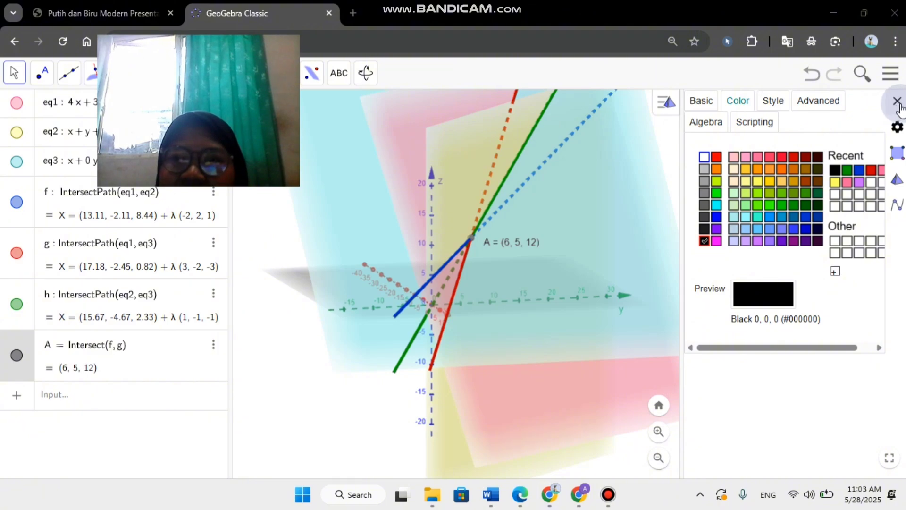
click(898, 102)
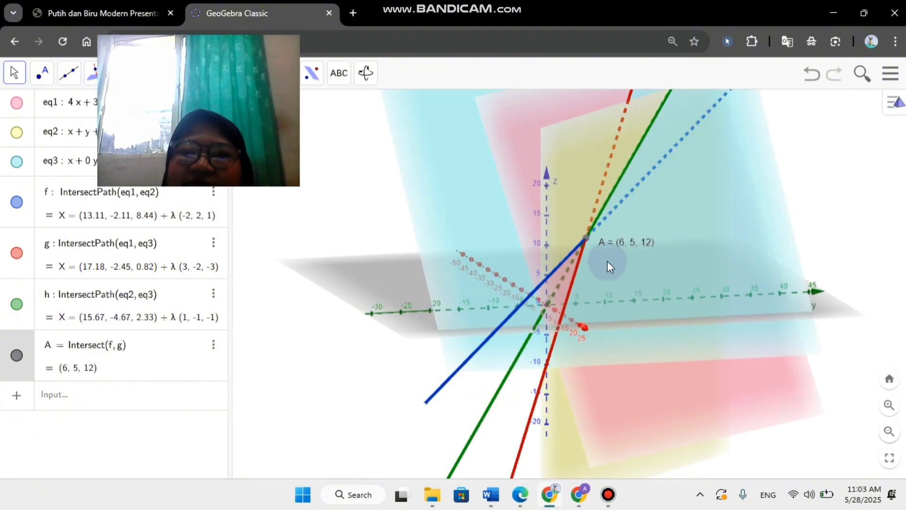
Save the construction online with the title GEO1.
click(889, 75)
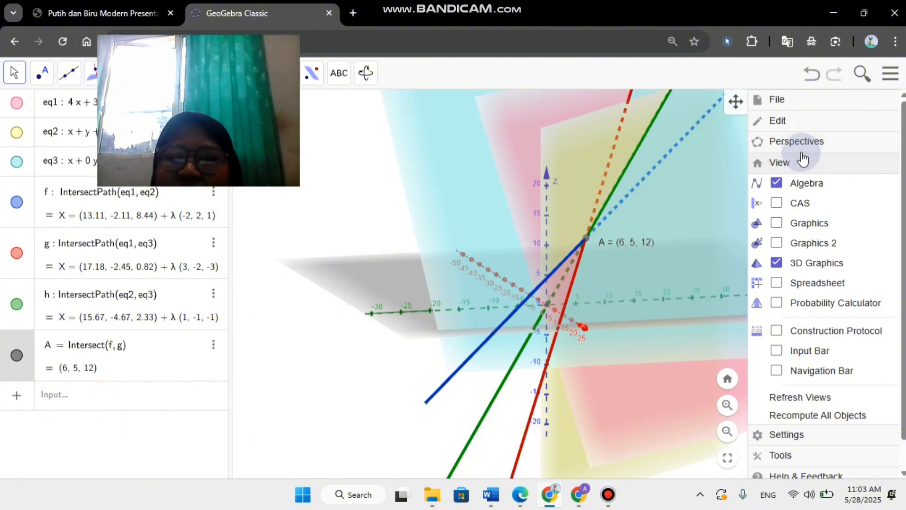
click(831, 100)
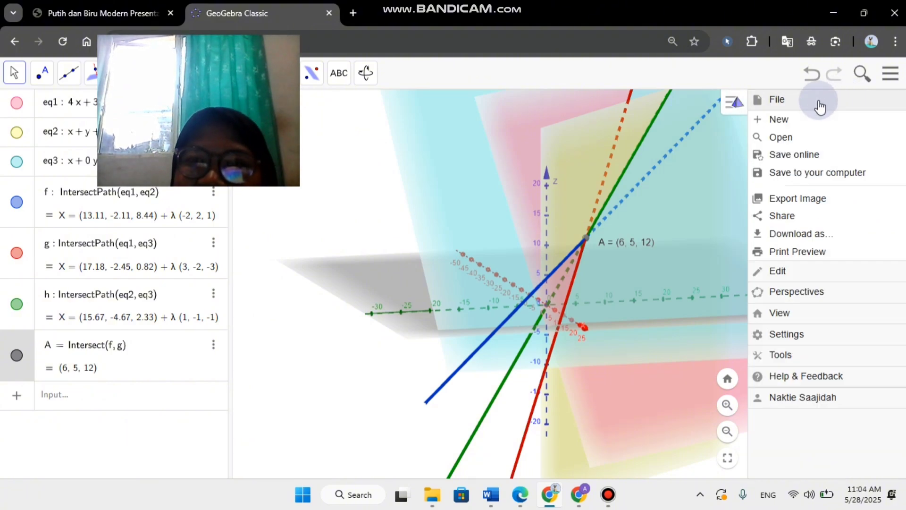
click(774, 154)
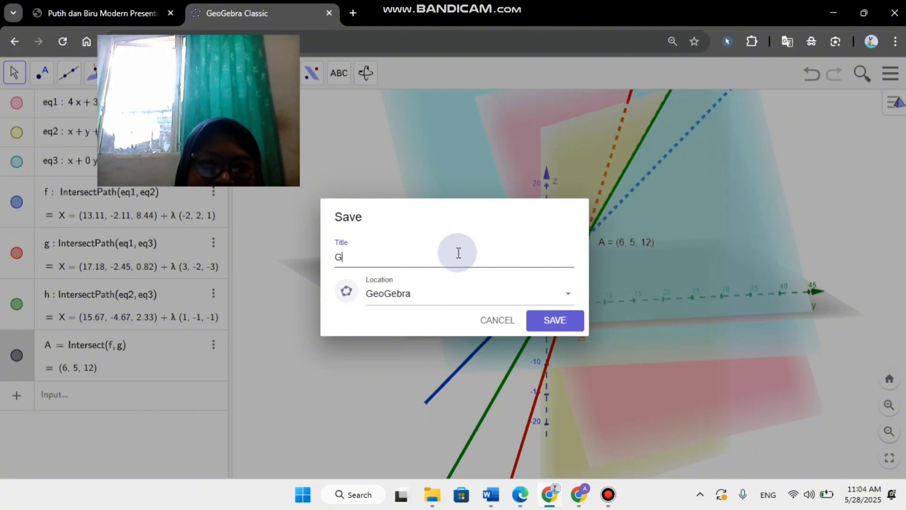
text(GEO1)
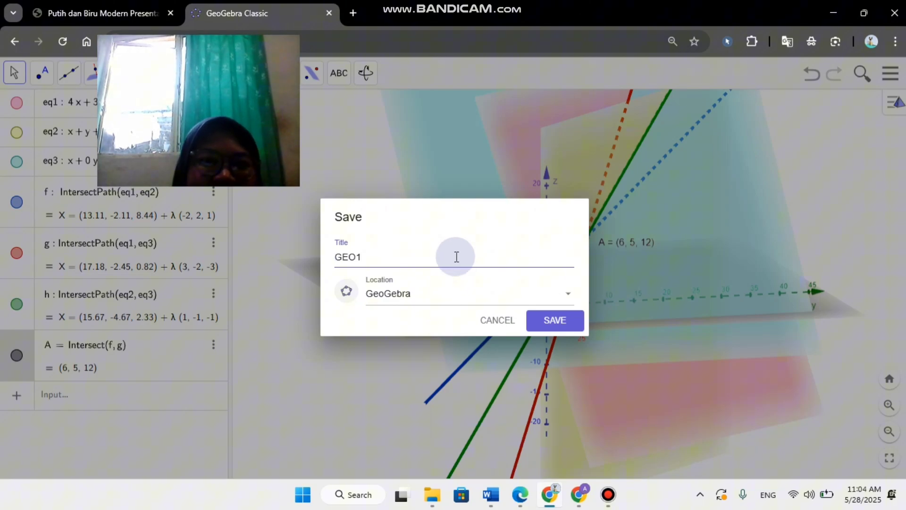
click(566, 326)
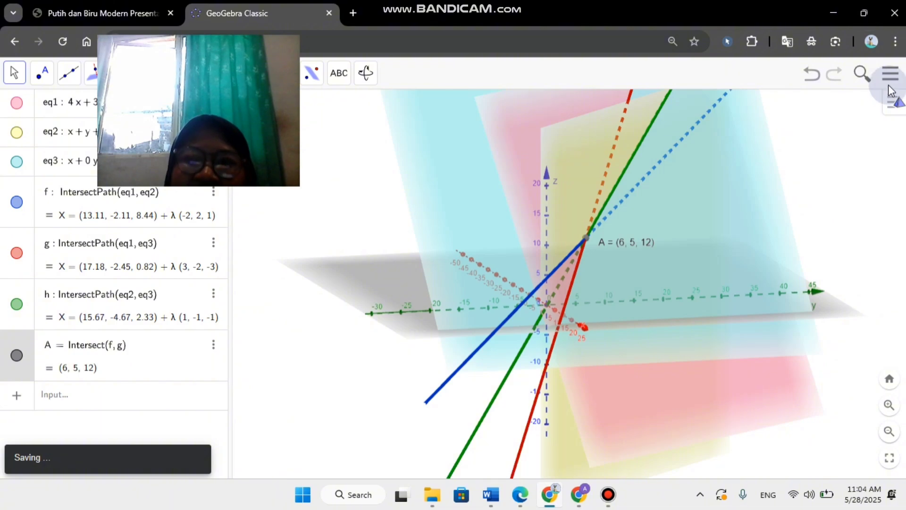
Start a new blank construction and switch to the presentation PDF showing the lens-factory practice problem.
click(891, 74)
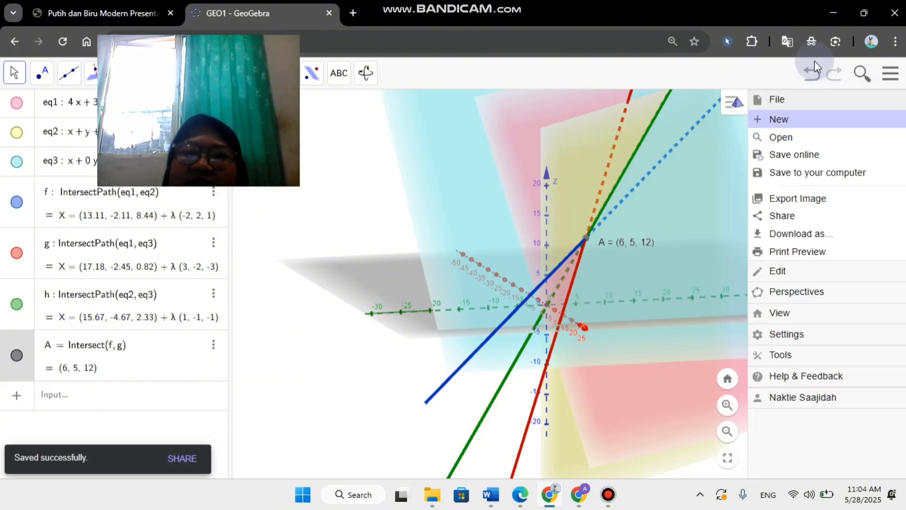
click(787, 120)
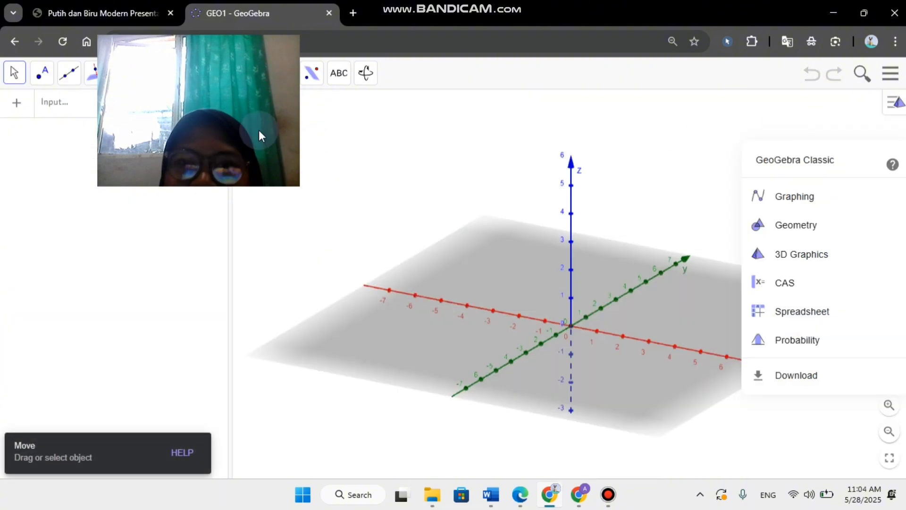
key(ctrl+shift+Tab)
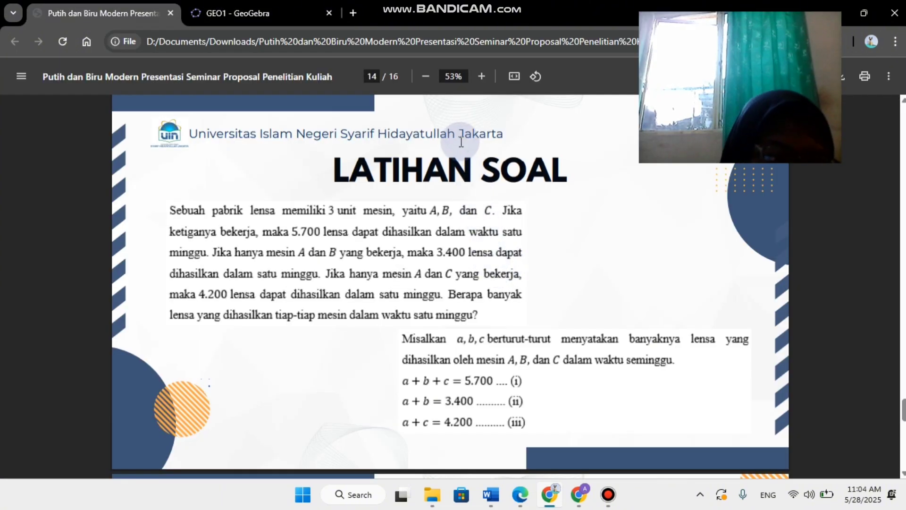
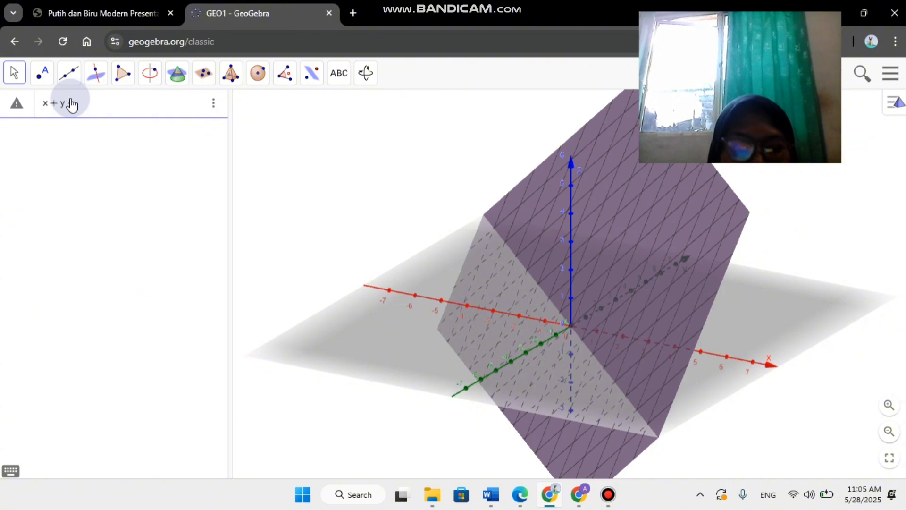
Complete and enter the first plane equation as x + y + z = 5700.
text(+ z = )
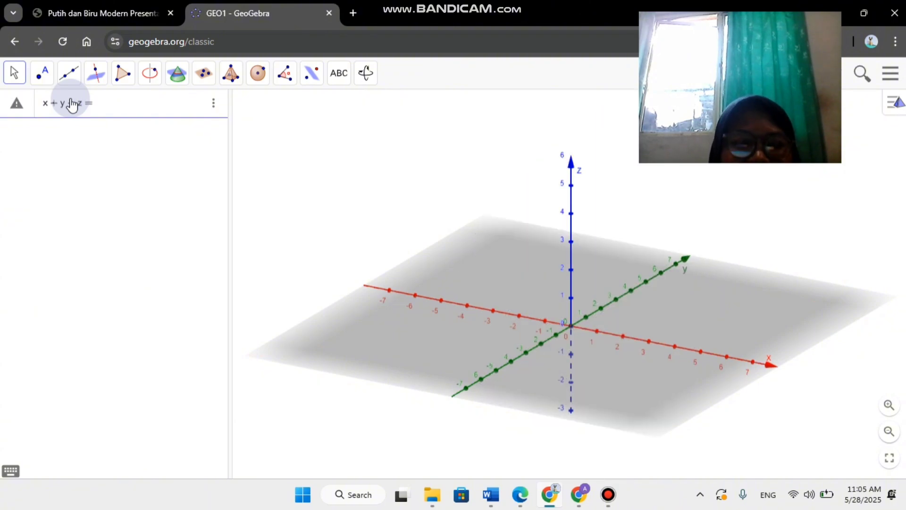
text(5700)
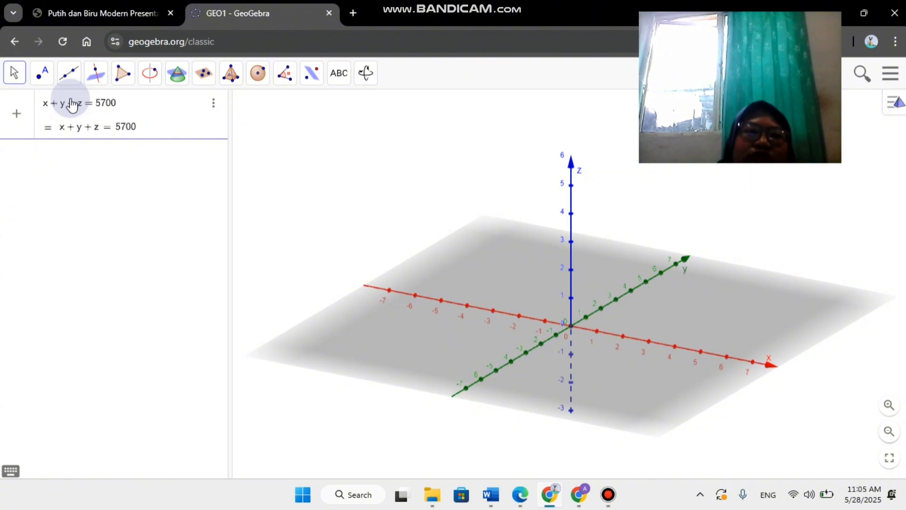
key(Return)
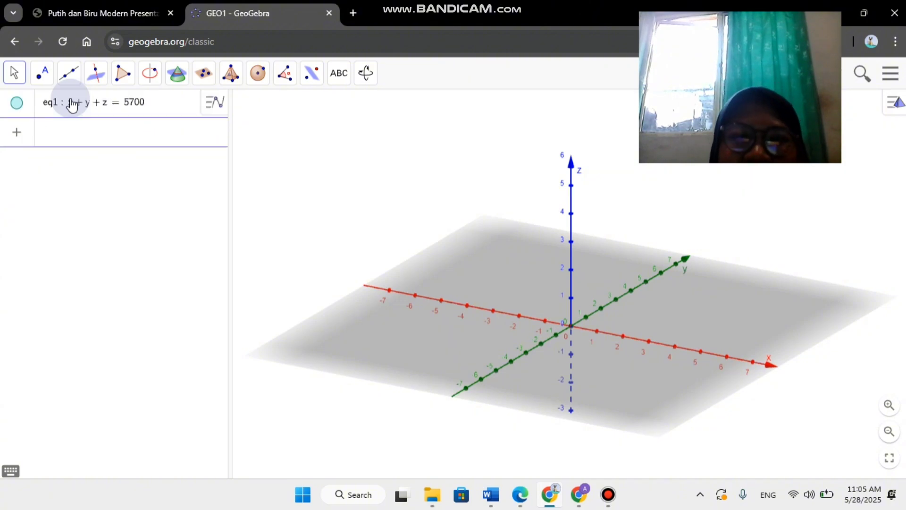
Enter the second plane equation, x + y + 0z = 3400.
text(x +)
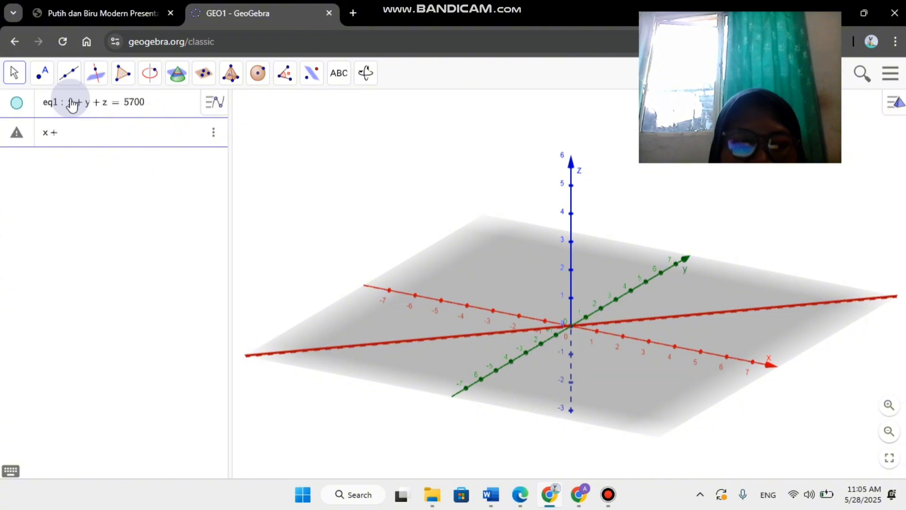
text( y + 0 z = )
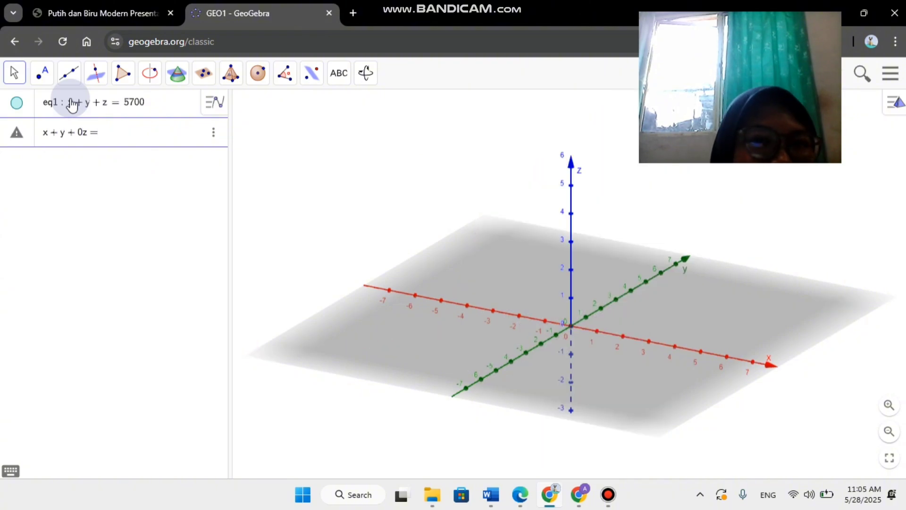
text(3400)
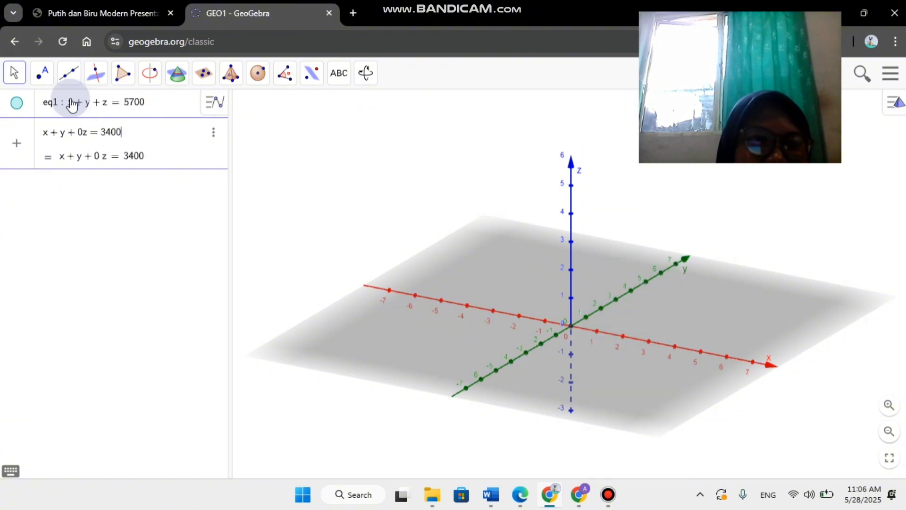
key(Return)
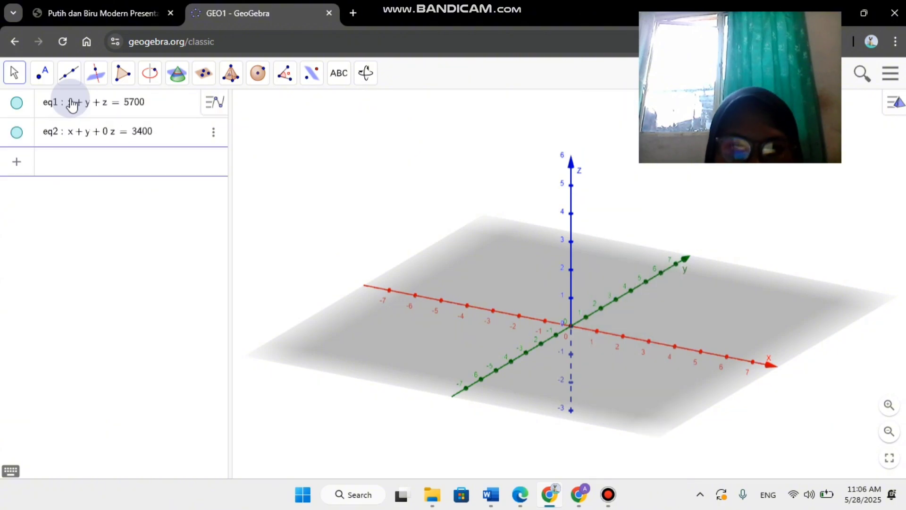
Enter the third plane equation, x + 0y + z = 4200.
text(x + 0y )
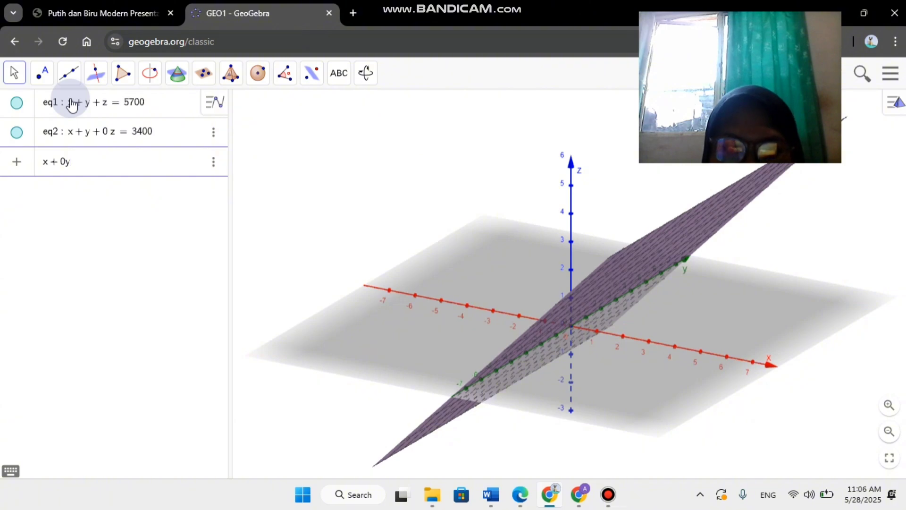
text(+ )
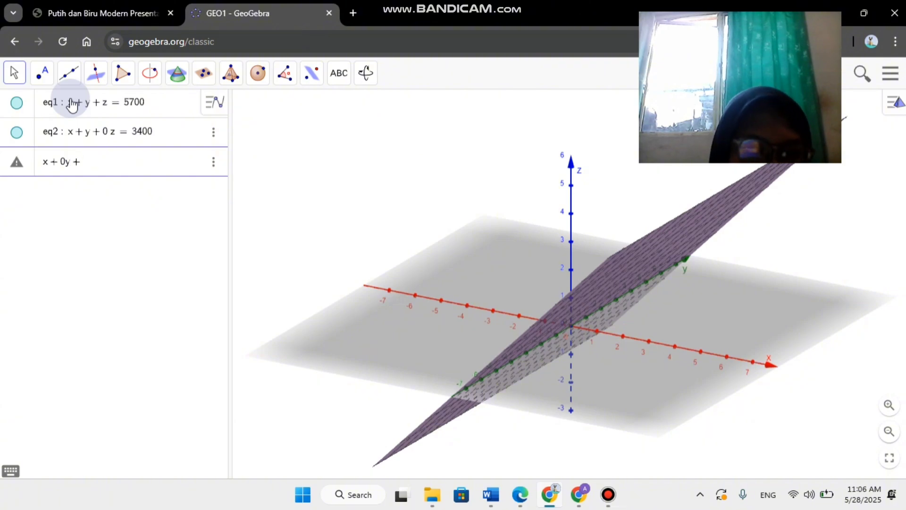
text(z = )
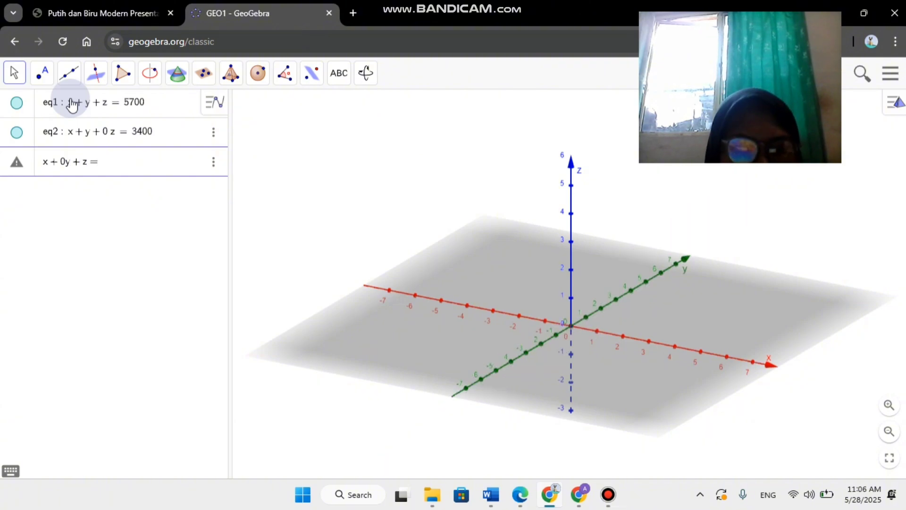
text(4200)
key(Return)
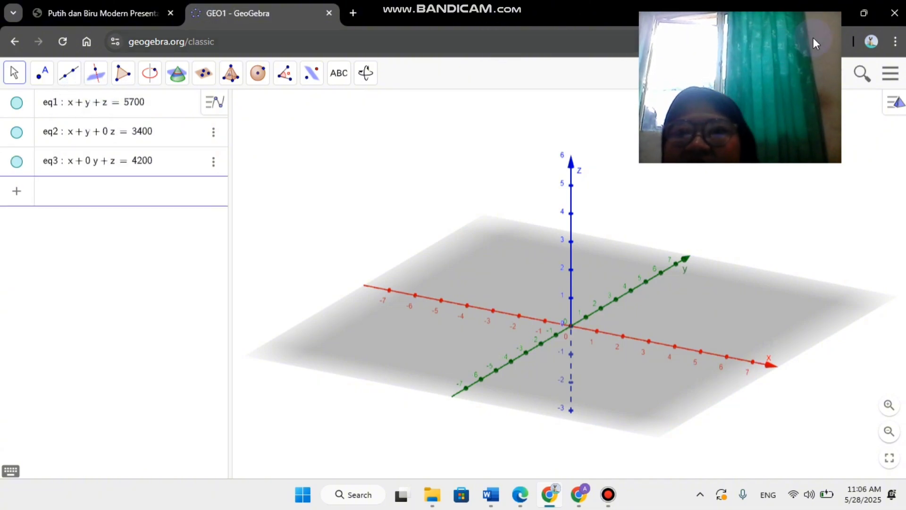
Color the x + y + z = 5700 plane light purple (#CC99FF) in its object settings.
drag(752, 28, 118, 2)
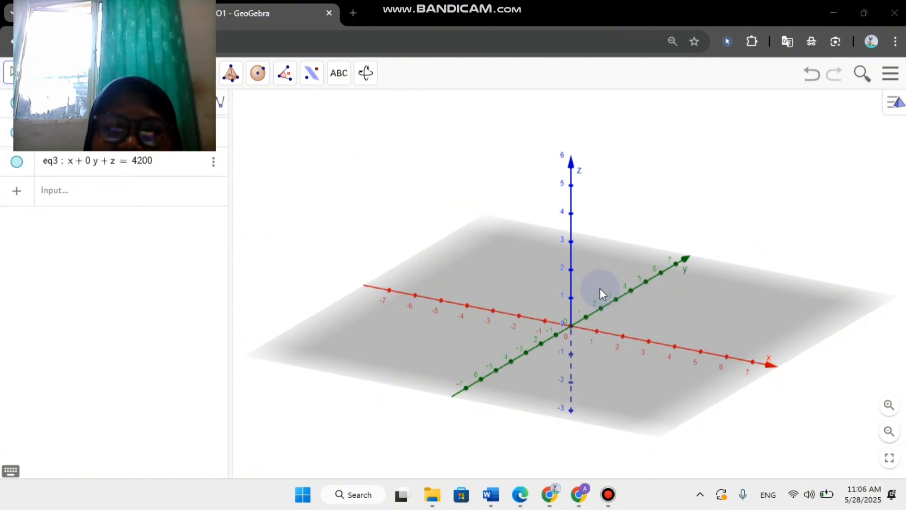
scroll(601, 286, down, 2)
scroll(596, 286, down, 3)
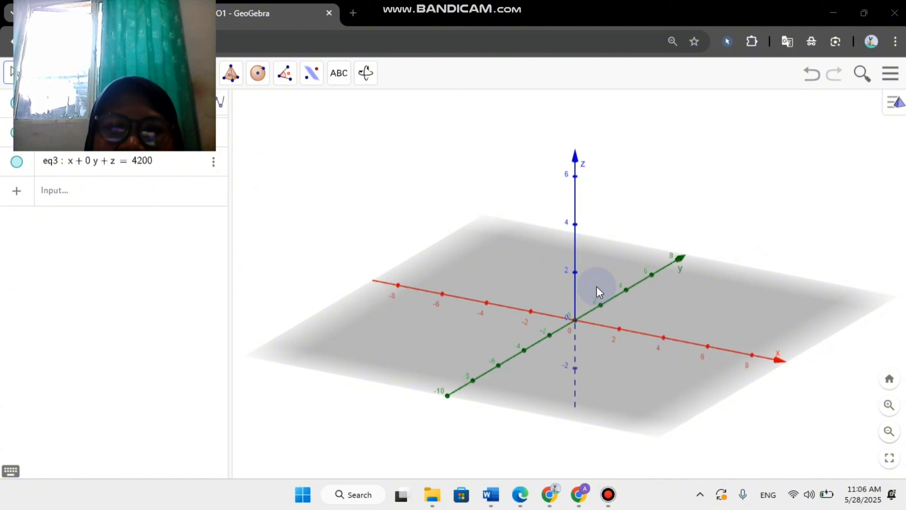
scroll(592, 281, down, 4)
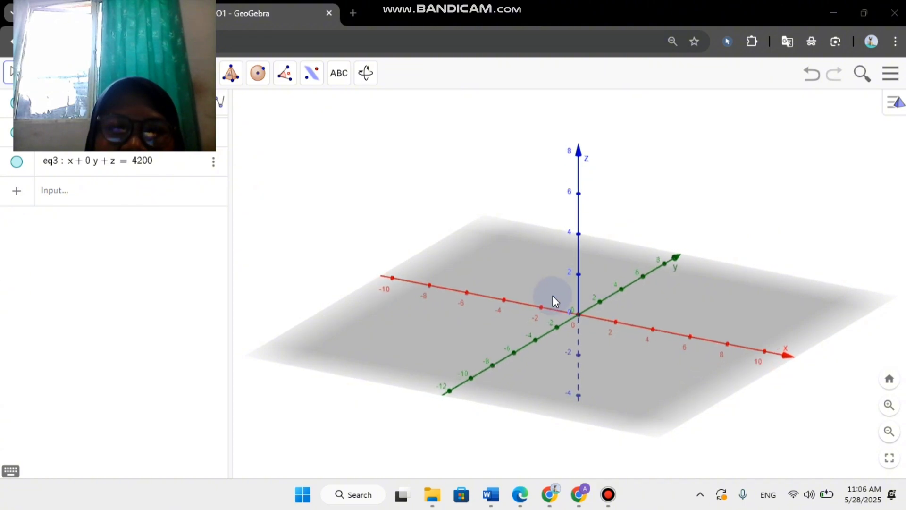
scroll(582, 289, down, 2)
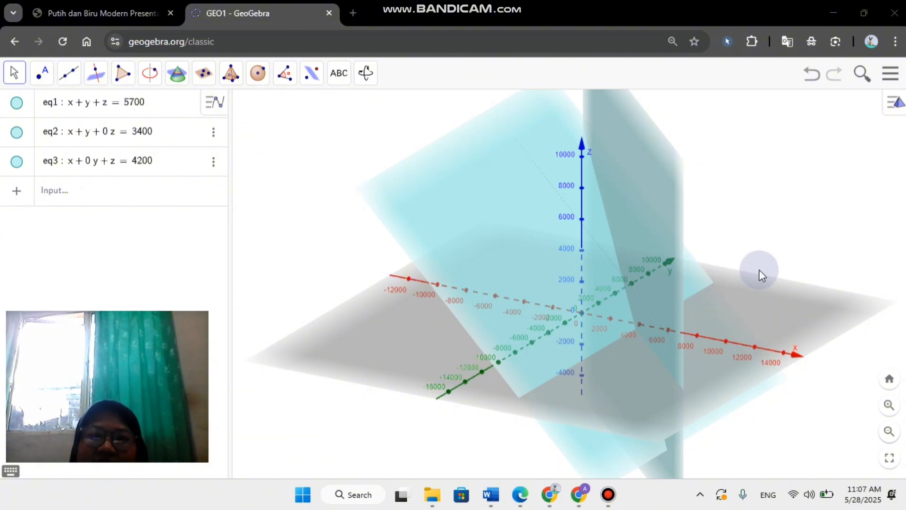
drag(764, 293, 253, 207)
click(66, 105)
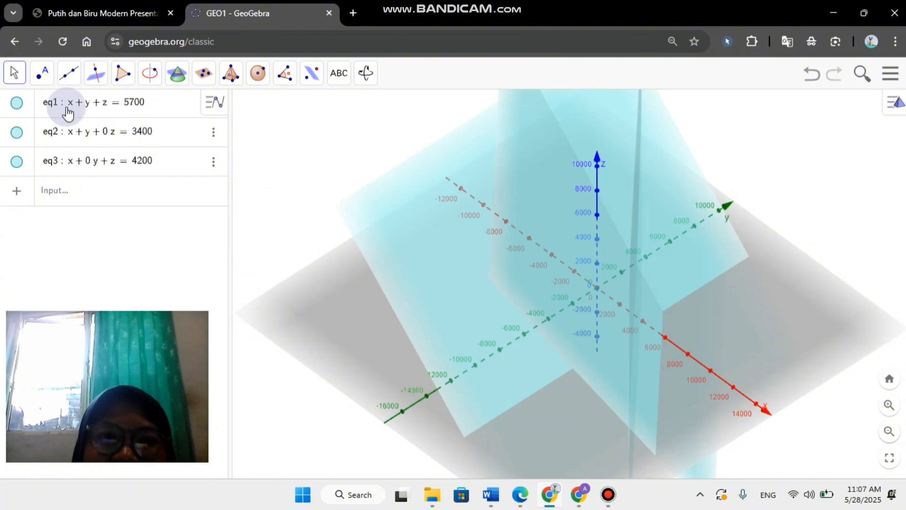
right_click(68, 108)
click(108, 304)
click(625, 206)
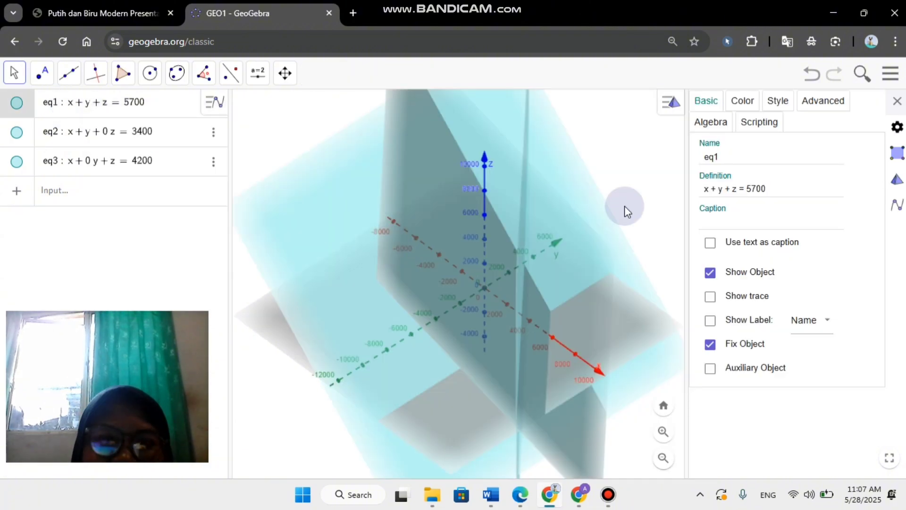
click(748, 105)
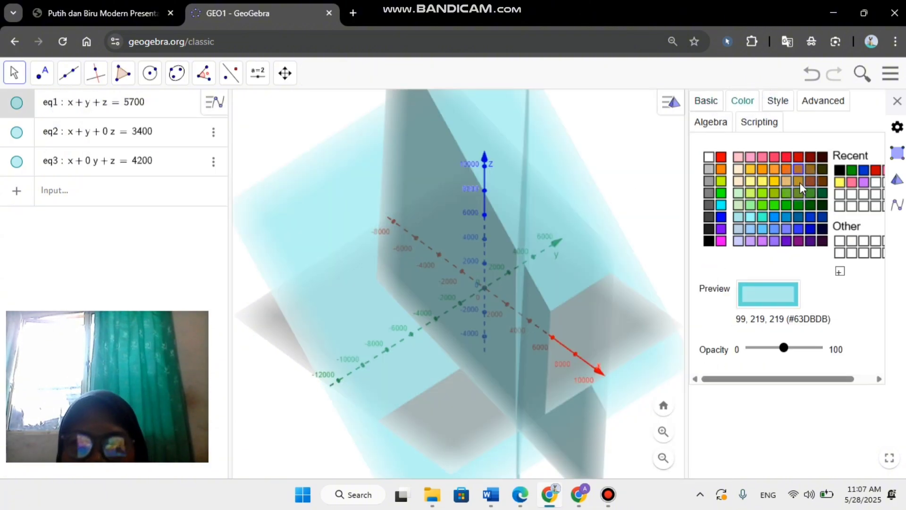
click(751, 241)
Color the x + y + 0z = 3400 plane light green (#99FF99).
click(490, 137)
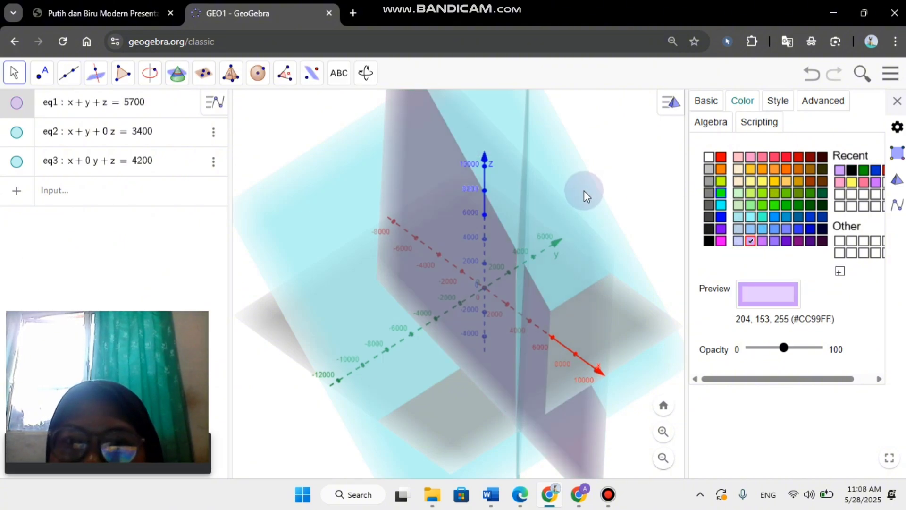
click(680, 190)
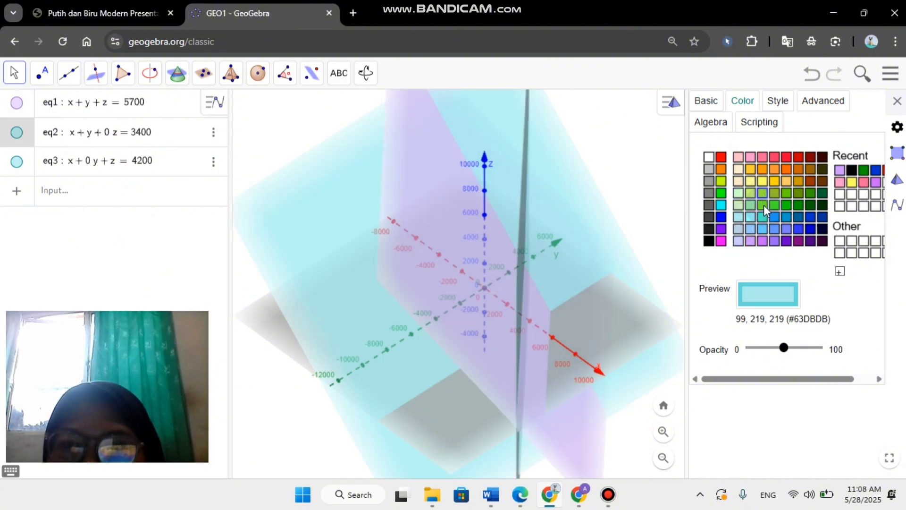
click(751, 204)
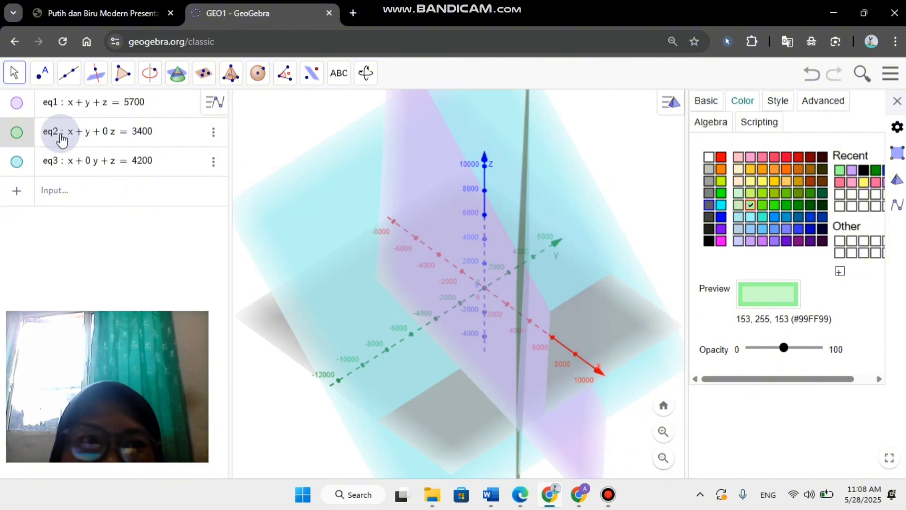
Color the x + 0y + z = 4200 plane yellow-orange (#FFCC33) and close the settings.
click(56, 164)
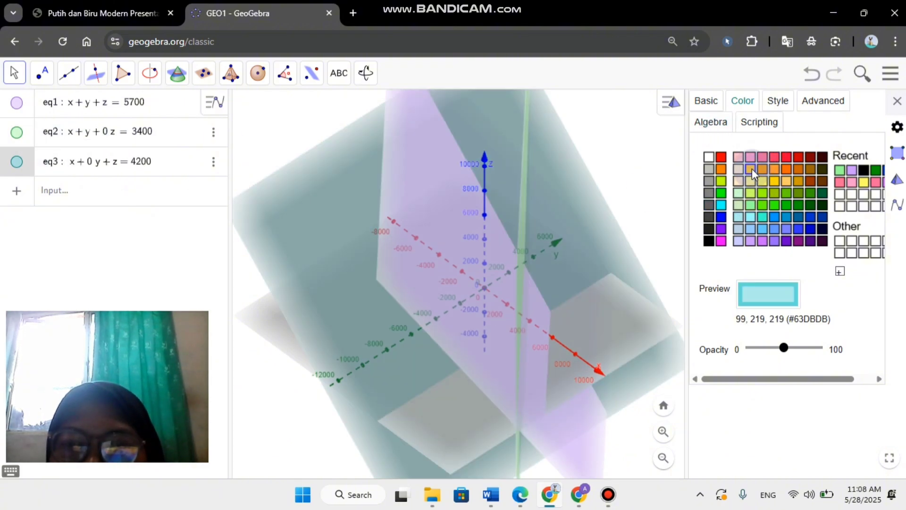
click(752, 168)
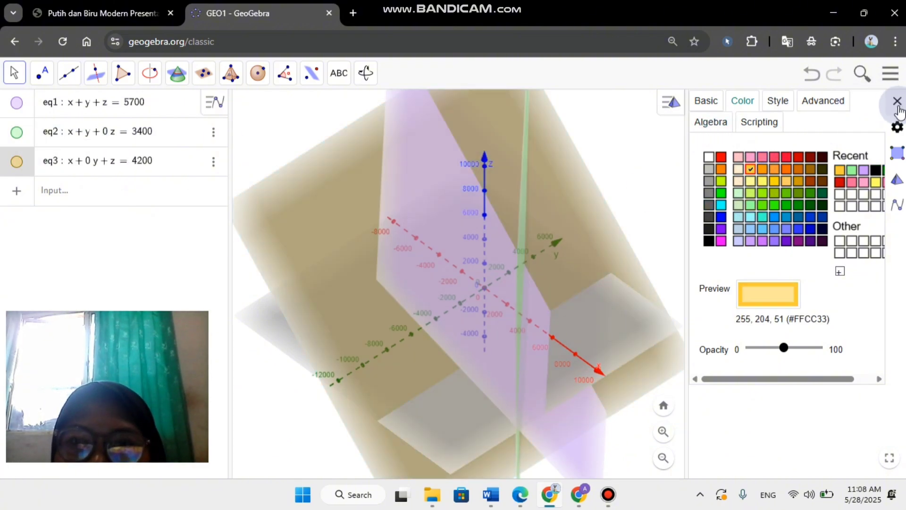
drag(778, 144, 773, 151)
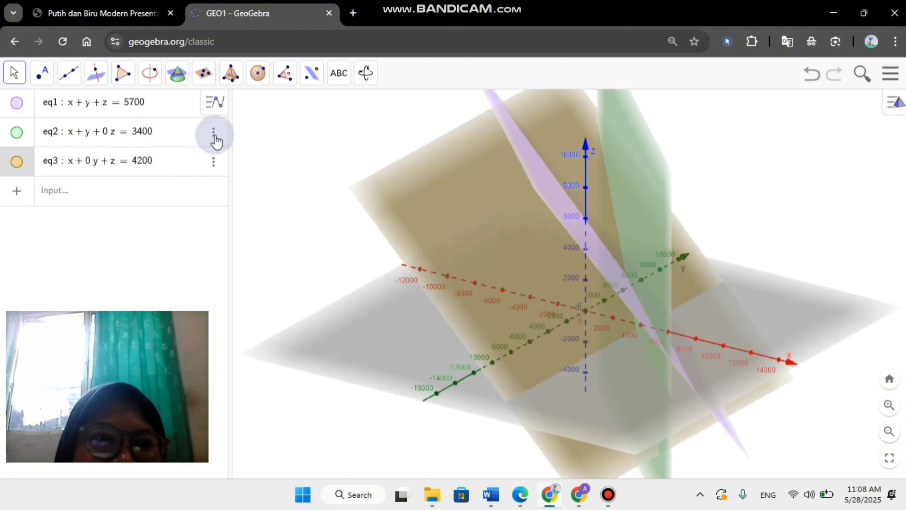
Change the x + y + 0z = 3400 plane's color to turquoise (#33FFCC) and close the settings.
click(213, 133)
click(240, 173)
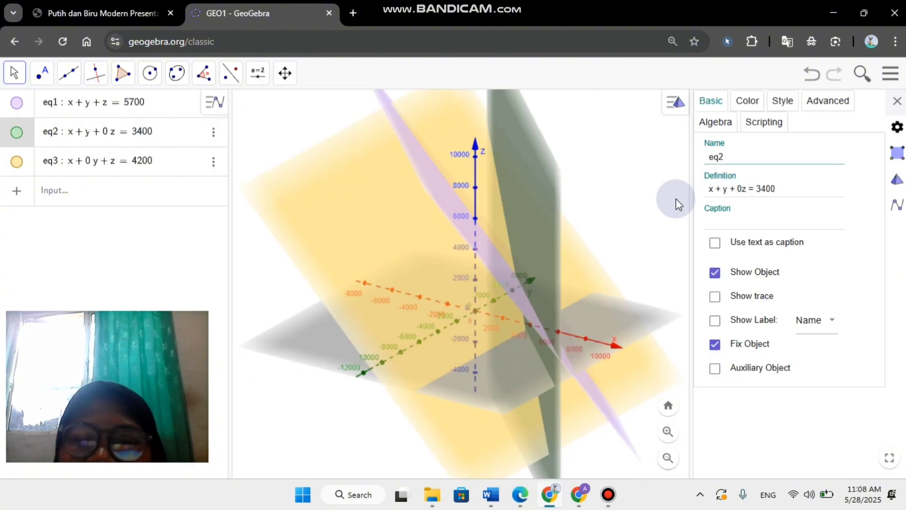
click(736, 99)
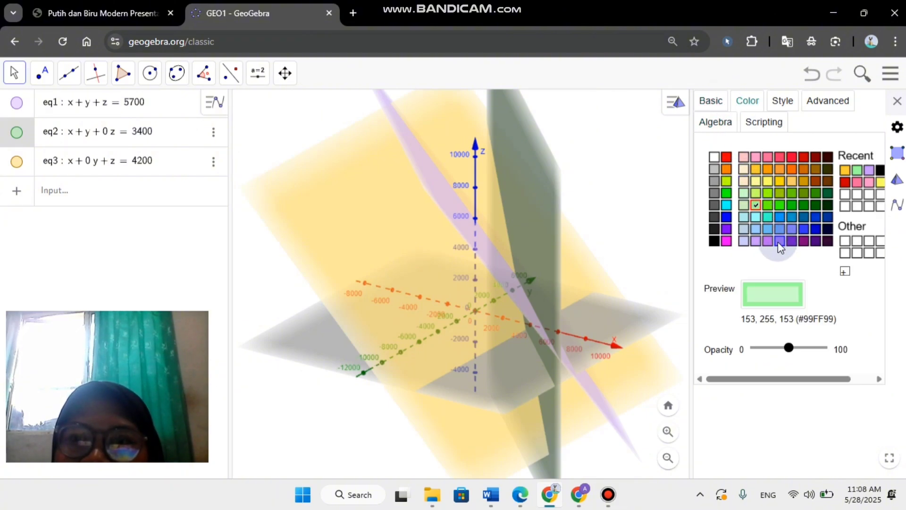
click(768, 216)
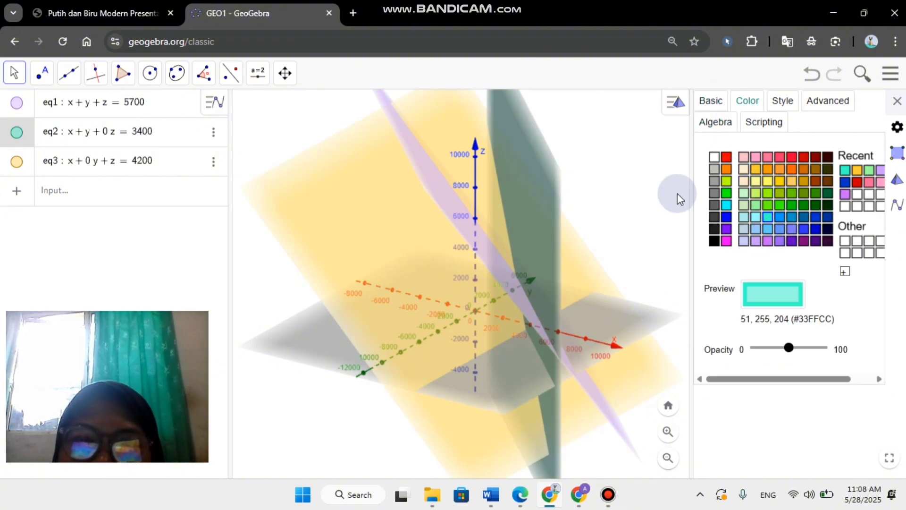
click(896, 101)
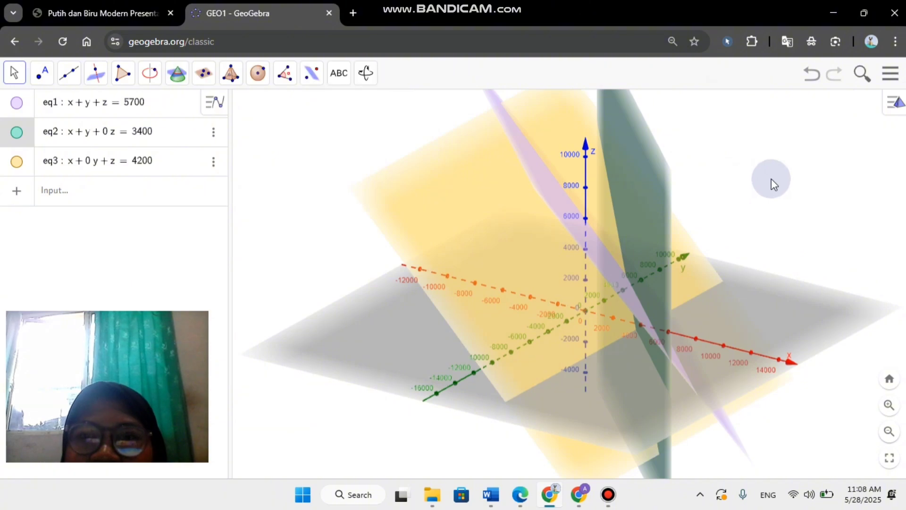
Create the intersection line of the purple plane and the turquoise plane with the Intersect Two Surfaces tool.
drag(771, 178, 695, 208)
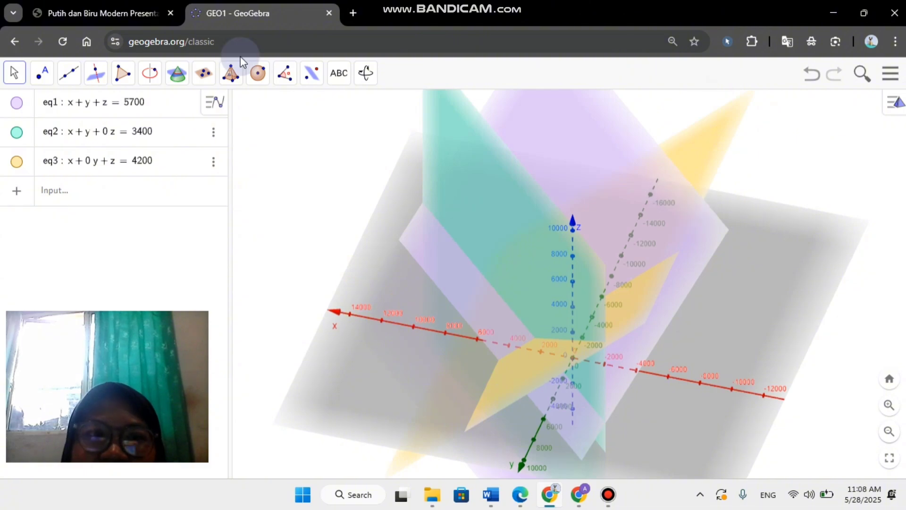
click(132, 76)
click(177, 73)
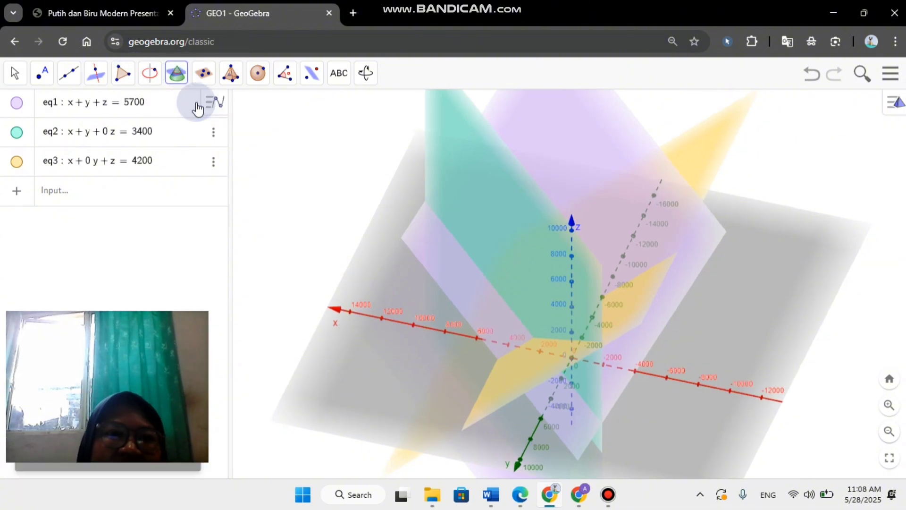
click(589, 137)
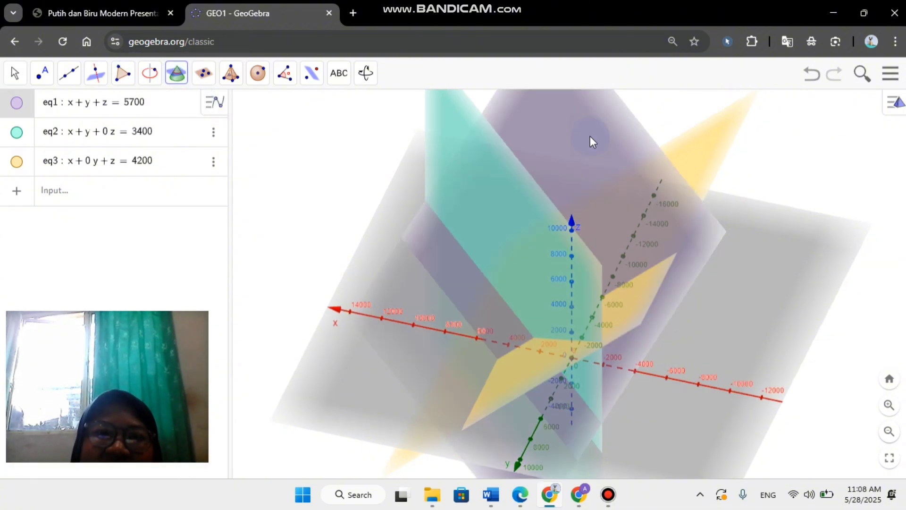
click(476, 176)
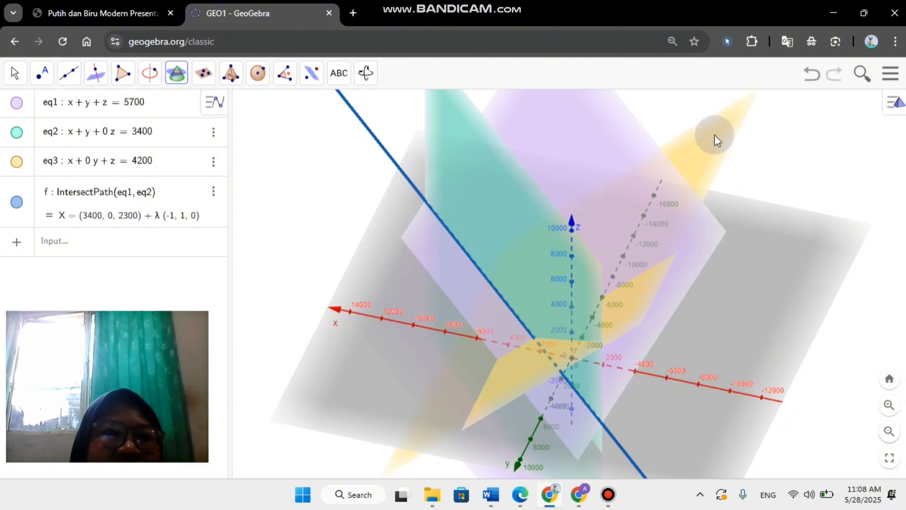
Create the intersection lines of the yellow plane with the purple plane and with the turquoise plane.
click(607, 147)
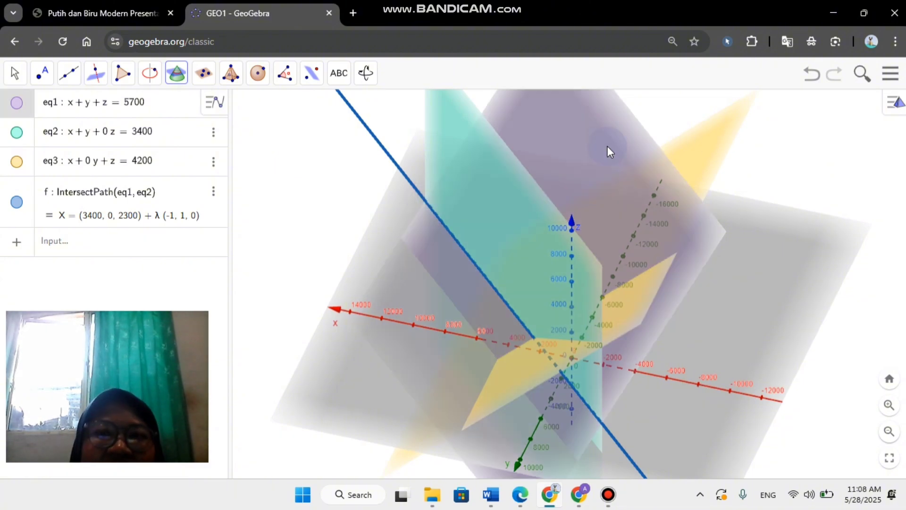
click(711, 160)
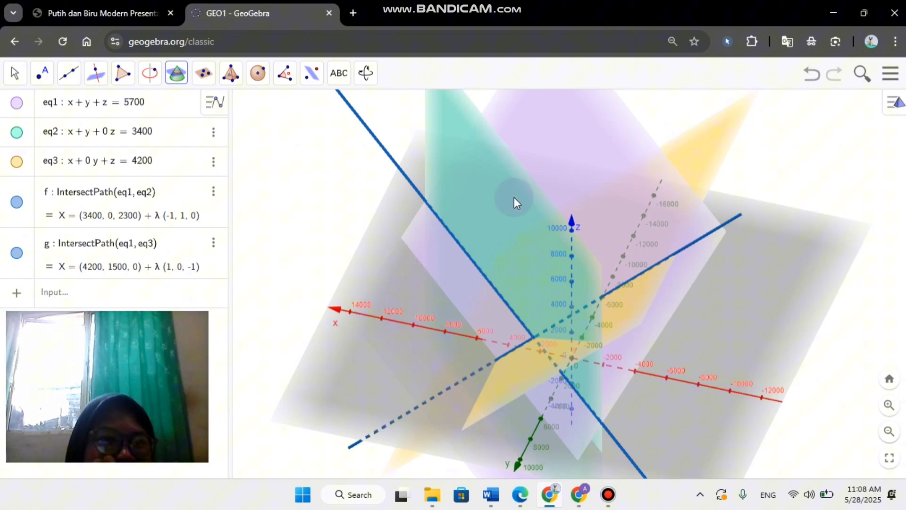
click(487, 195)
click(706, 142)
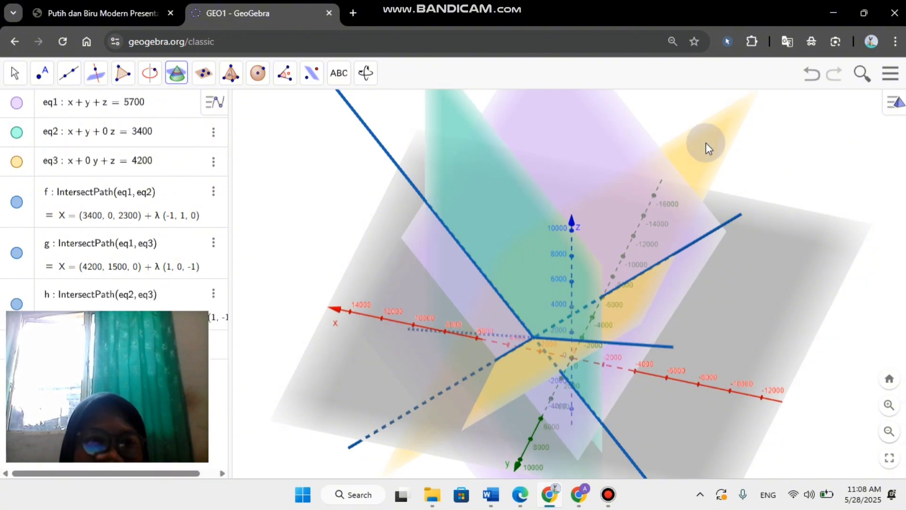
Color the intersection line of the purple and turquoise planes red (#CC0000).
click(15, 73)
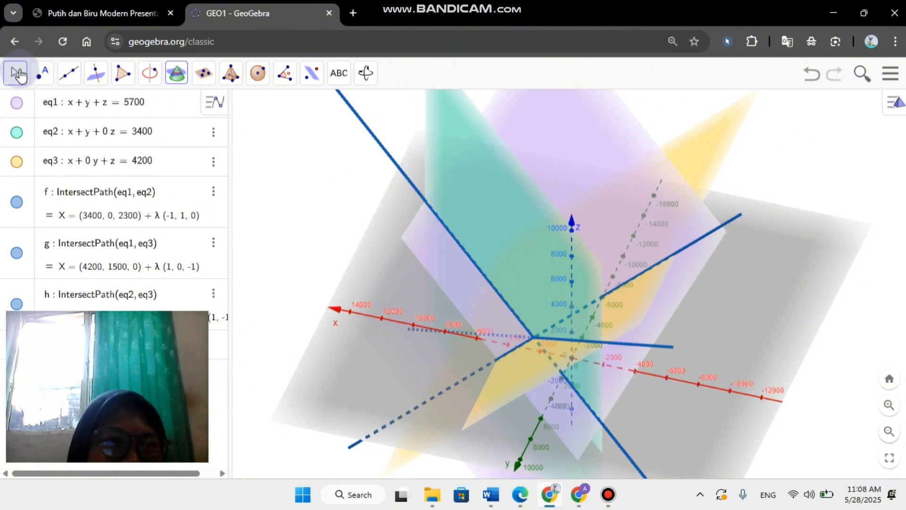
click(213, 192)
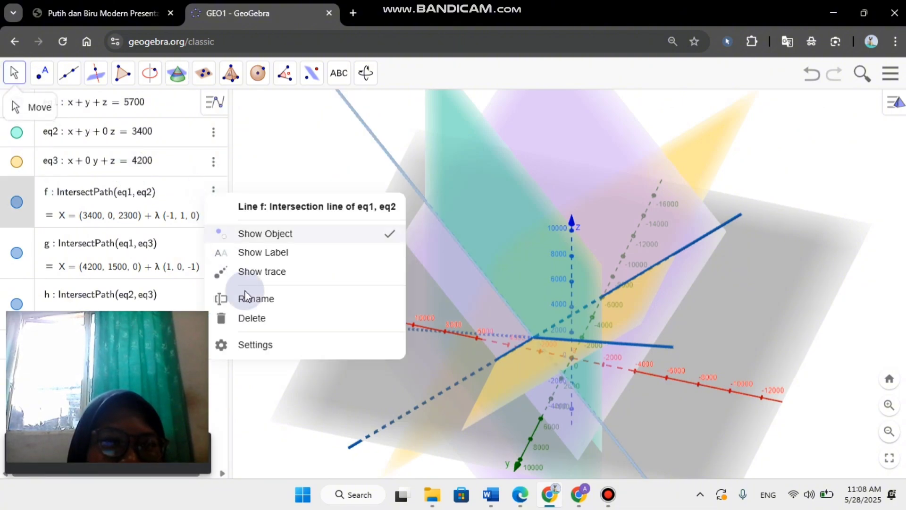
click(289, 345)
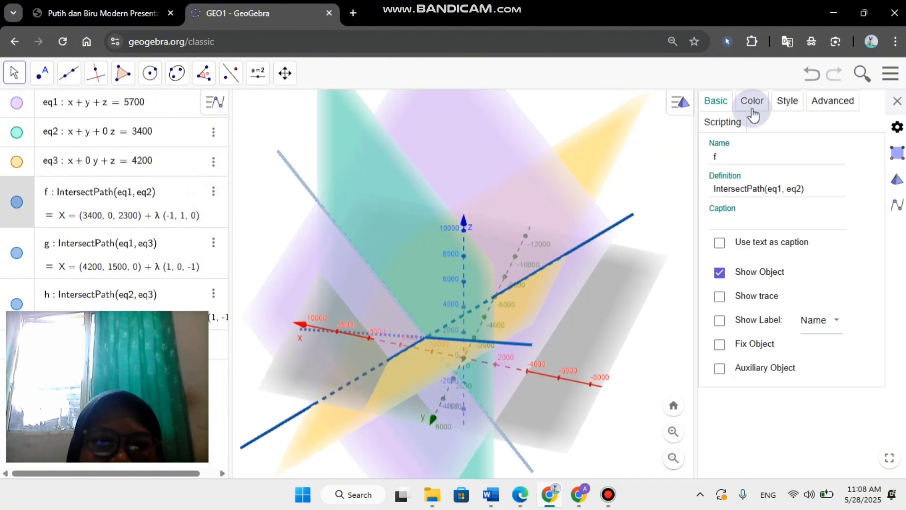
click(760, 102)
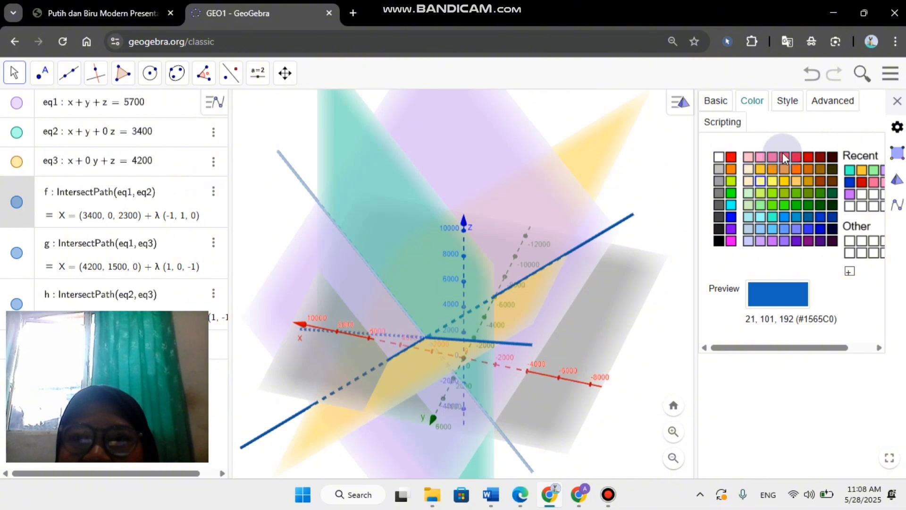
click(808, 153)
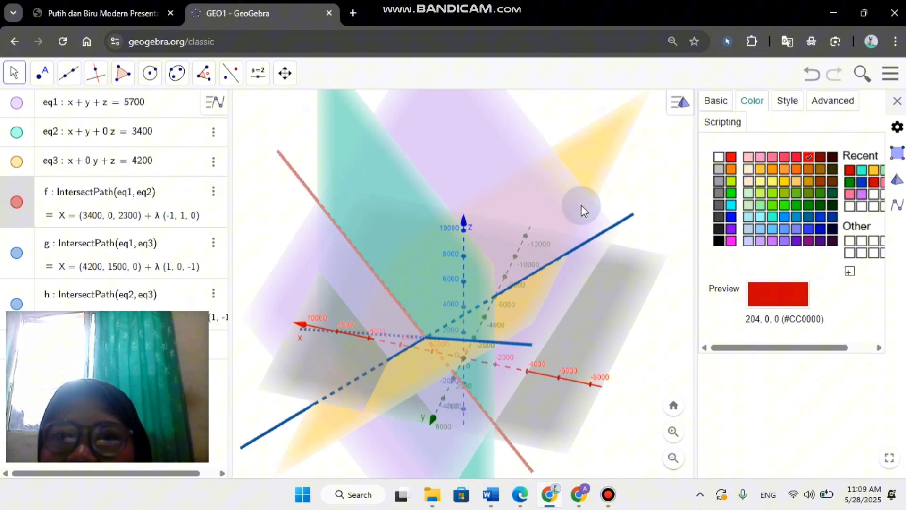
Color the intersection line of the purple and yellow planes dark blue (#0000CC).
click(604, 231)
click(808, 231)
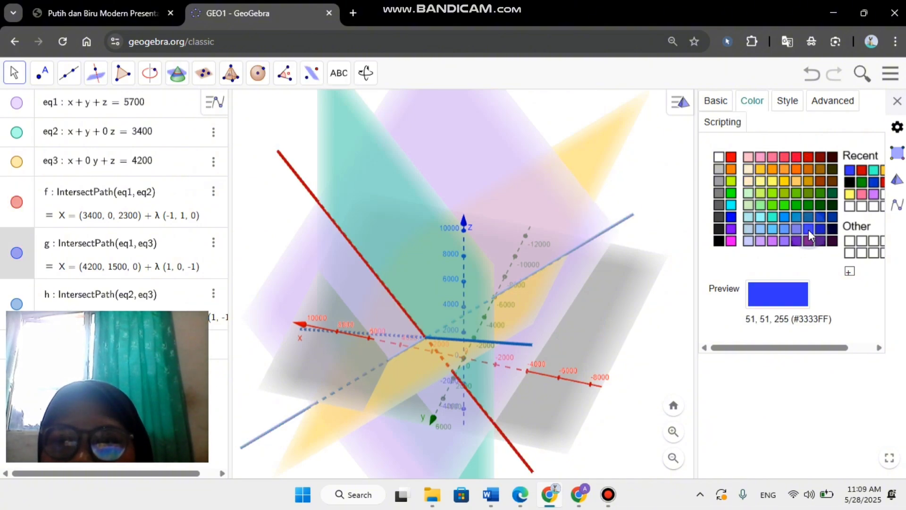
click(821, 228)
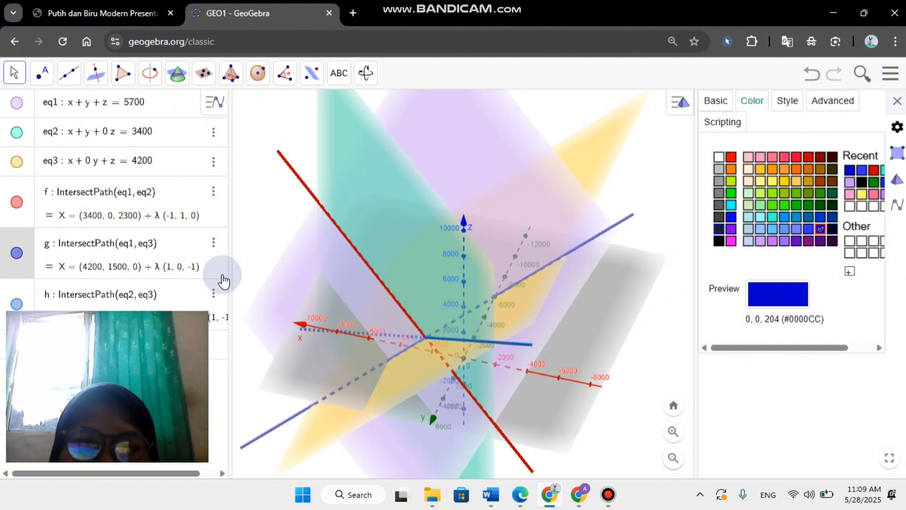
Color the intersection line of the turquoise and yellow planes green (#009900) and close the settings.
click(183, 306)
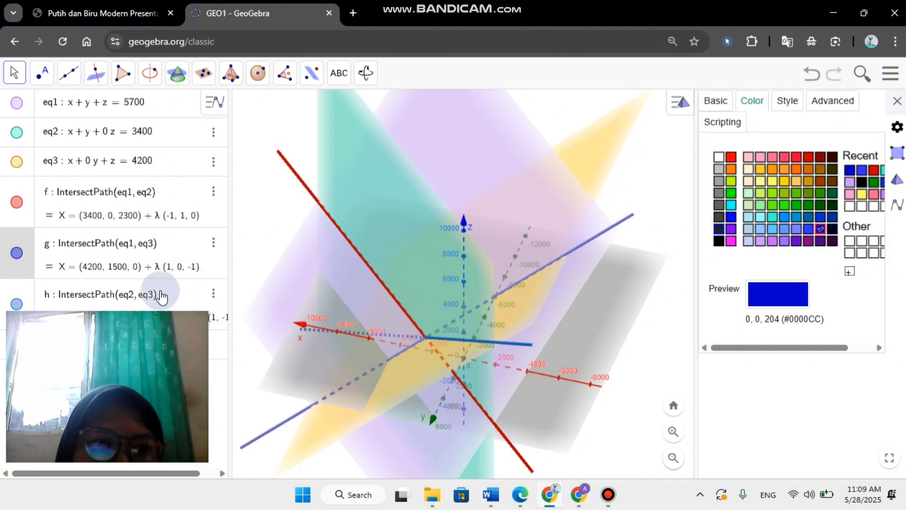
click(809, 193)
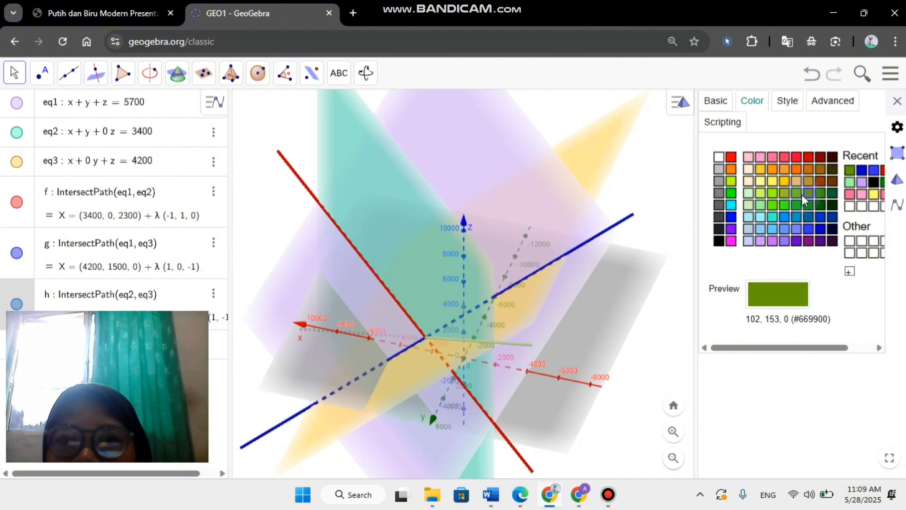
click(774, 241)
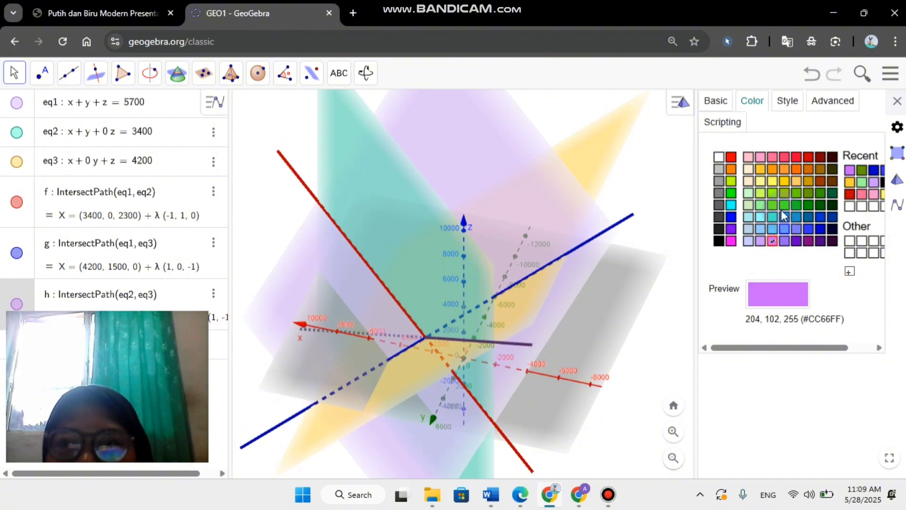
click(809, 204)
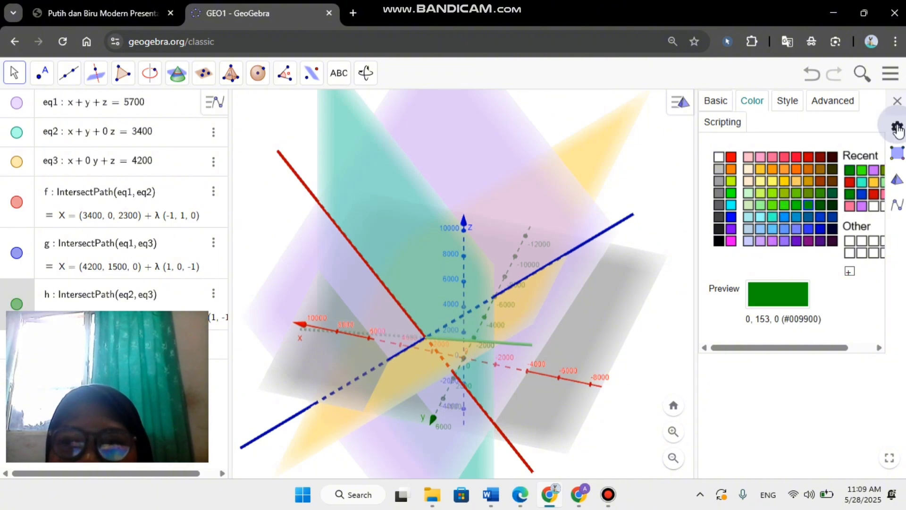
click(897, 101)
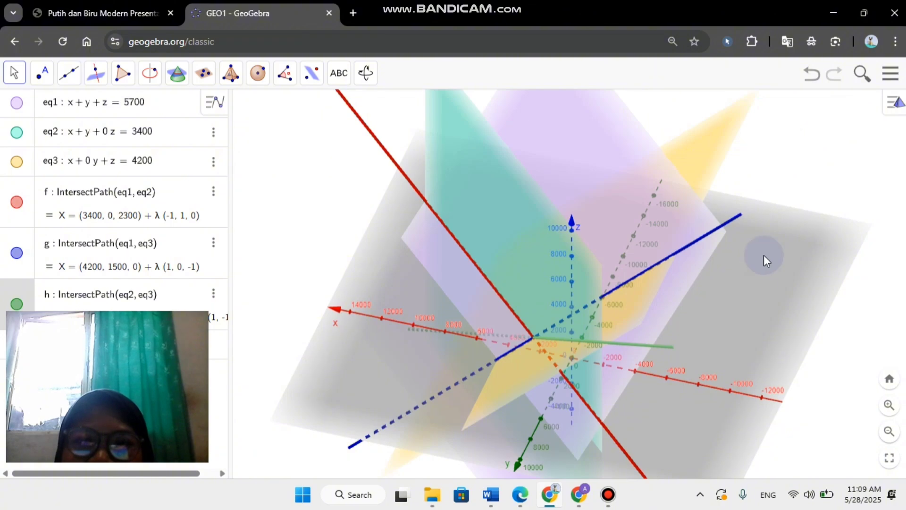
Create the intersection point of the red and blue lines with the Intersect tool.
drag(764, 255, 793, 281)
click(43, 78)
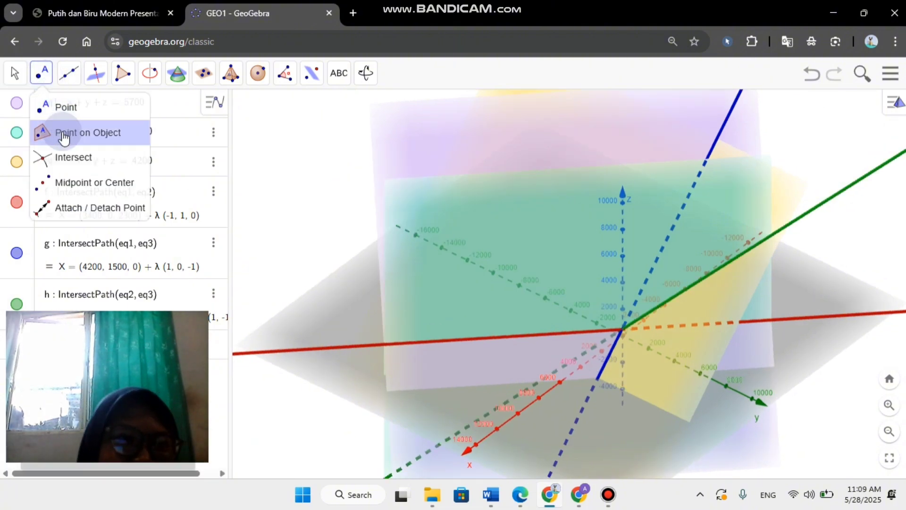
click(70, 157)
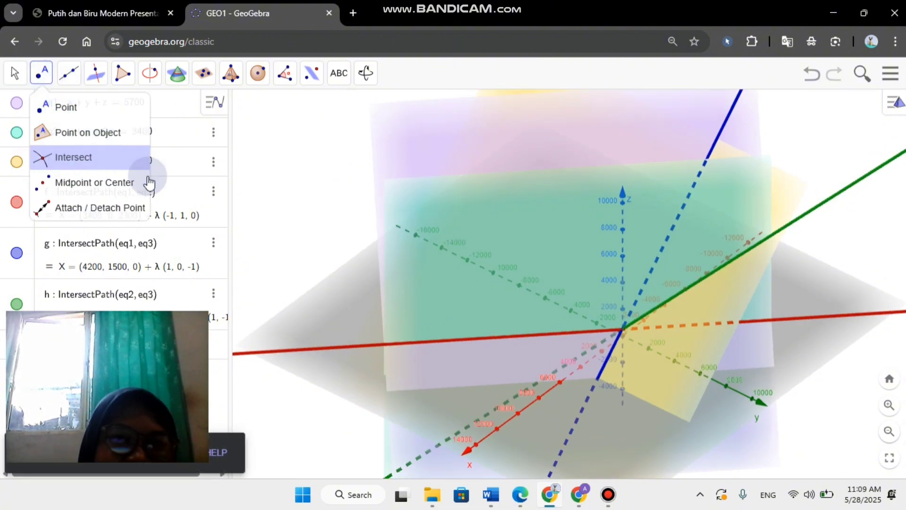
click(405, 344)
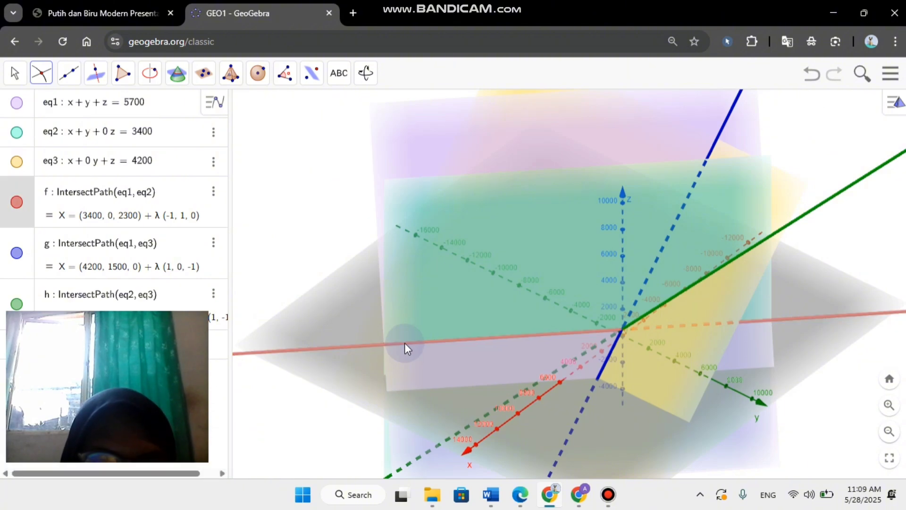
click(713, 143)
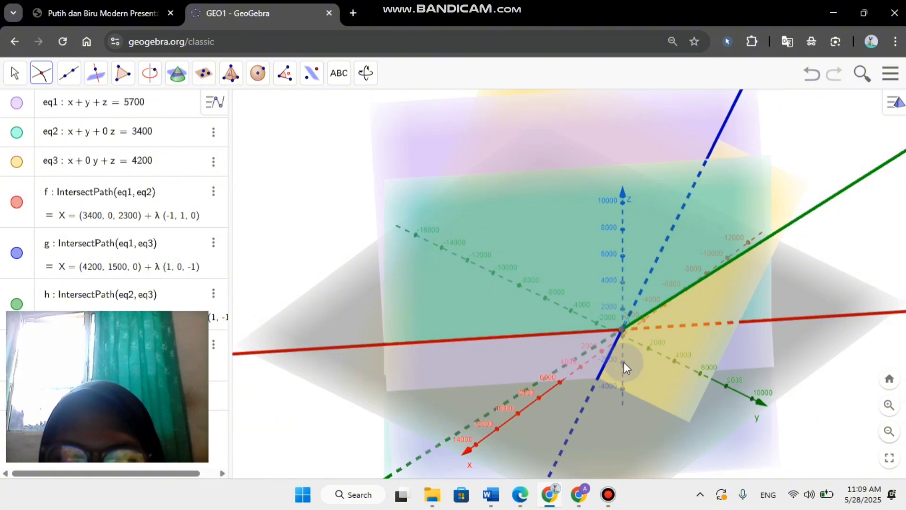
Set the intersection point's label to Name & Value and place the label just above the point.
click(14, 75)
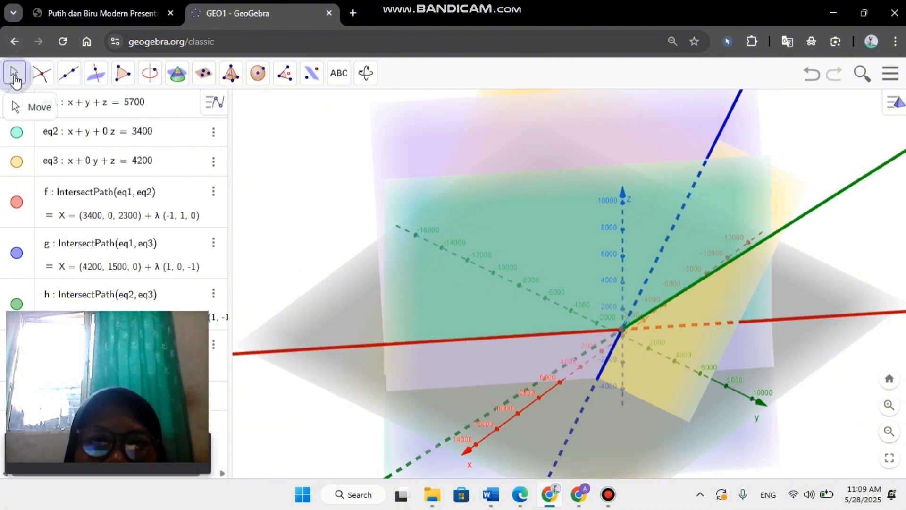
drag(767, 424, 673, 276)
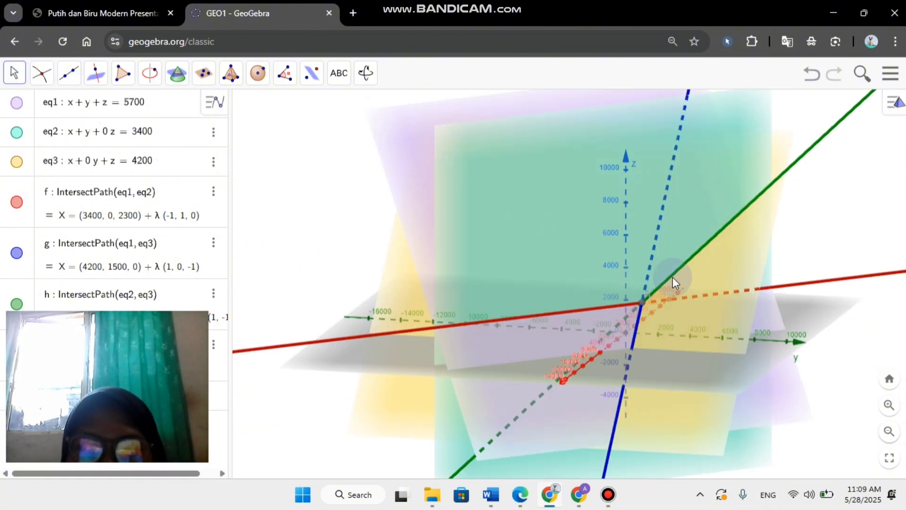
right_click(645, 297)
click(671, 464)
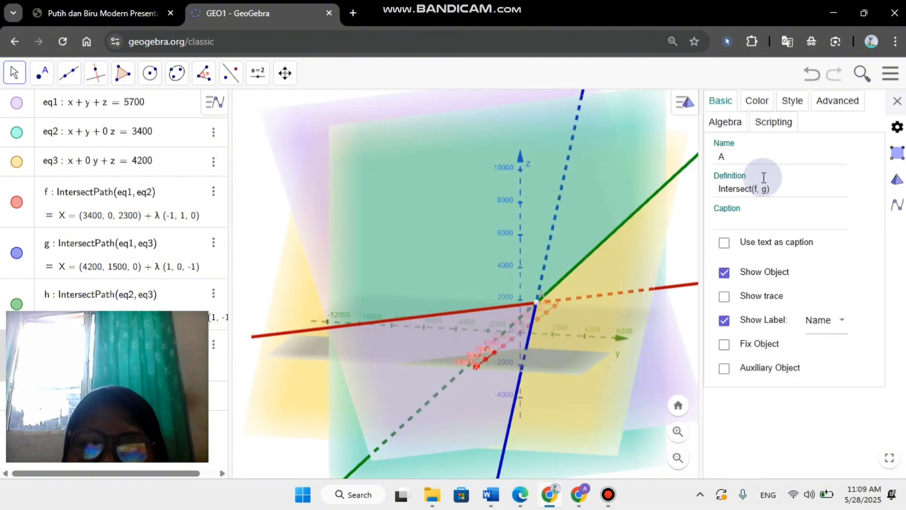
click(831, 321)
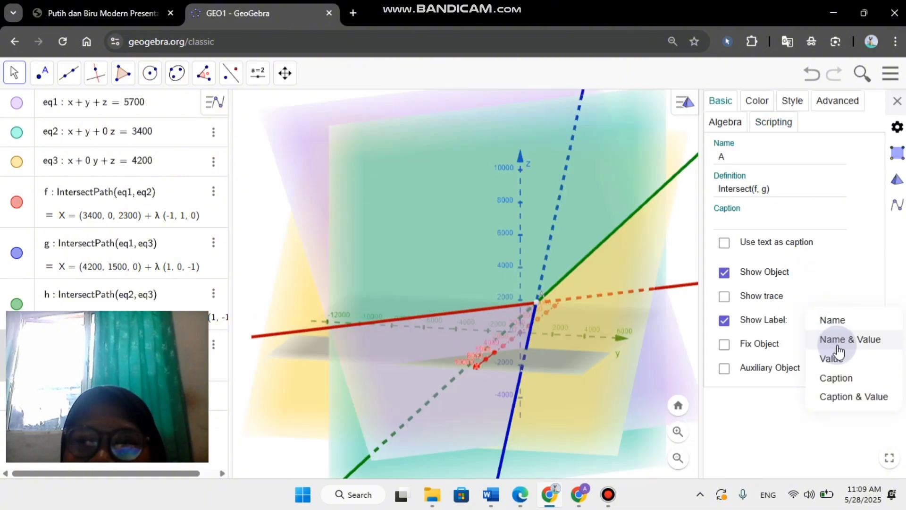
click(837, 346)
drag(580, 293, 593, 273)
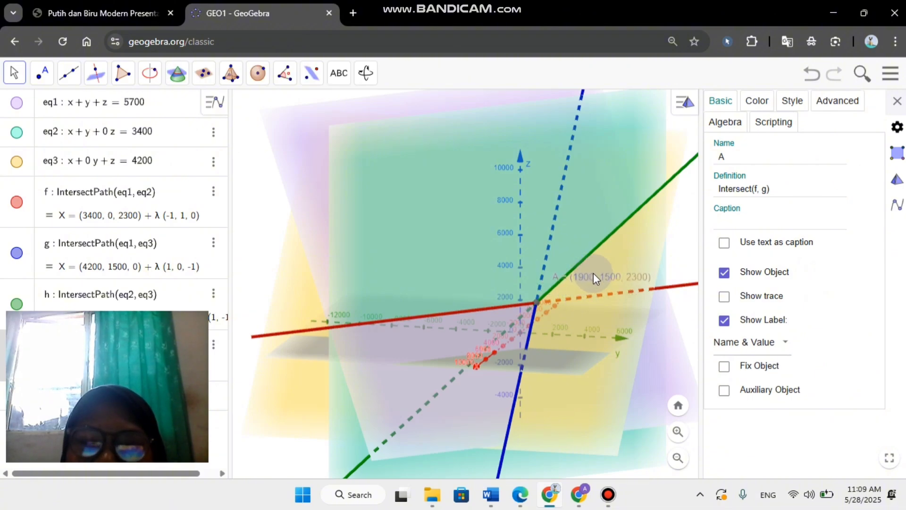
Color the intersection point black (#000000) and close the settings.
click(760, 108)
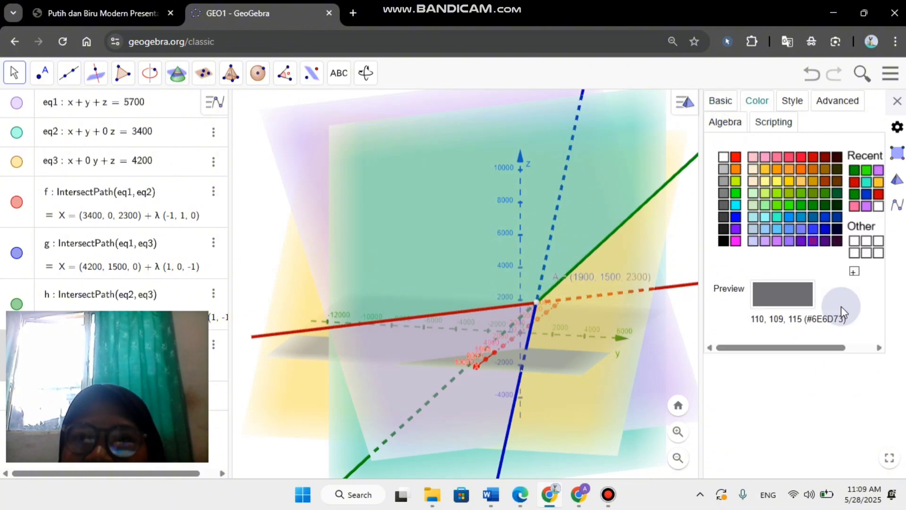
click(725, 242)
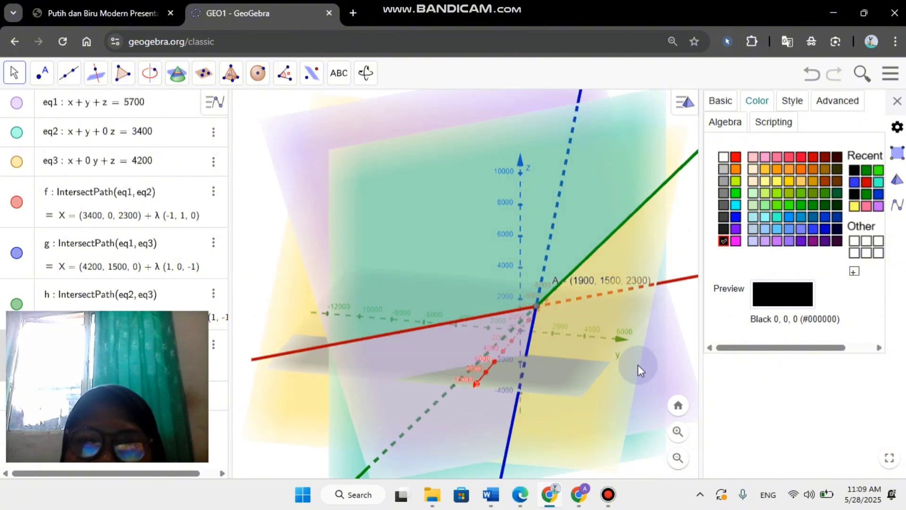
click(895, 123)
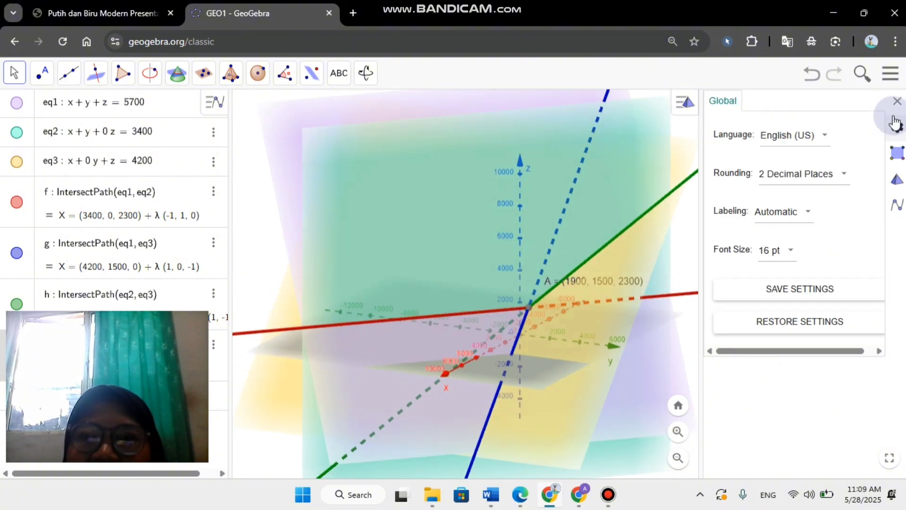
click(897, 101)
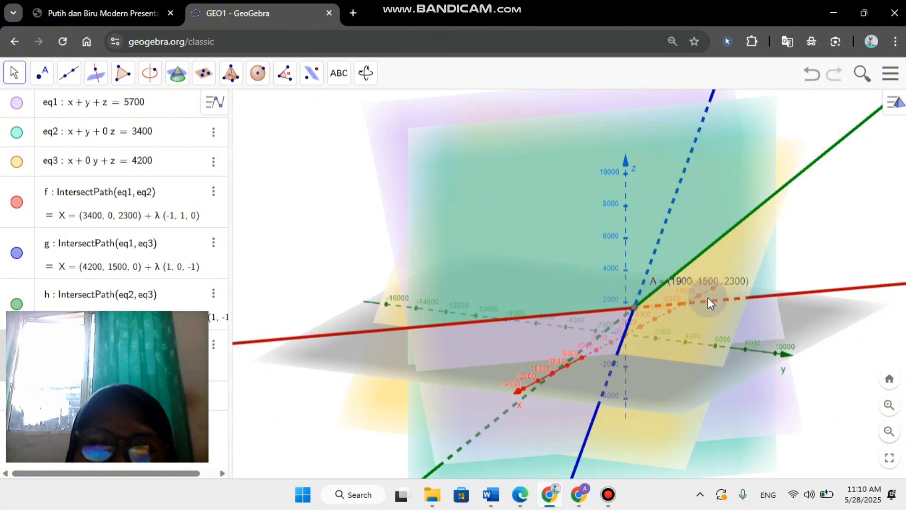
Reposition the coordinate label of the solution point closer to the point.
drag(712, 281, 670, 332)
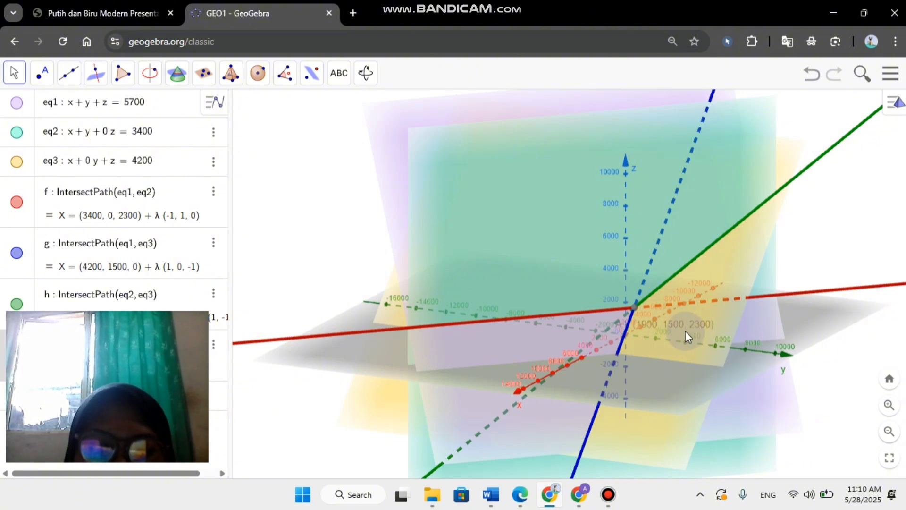
drag(676, 327, 645, 298)
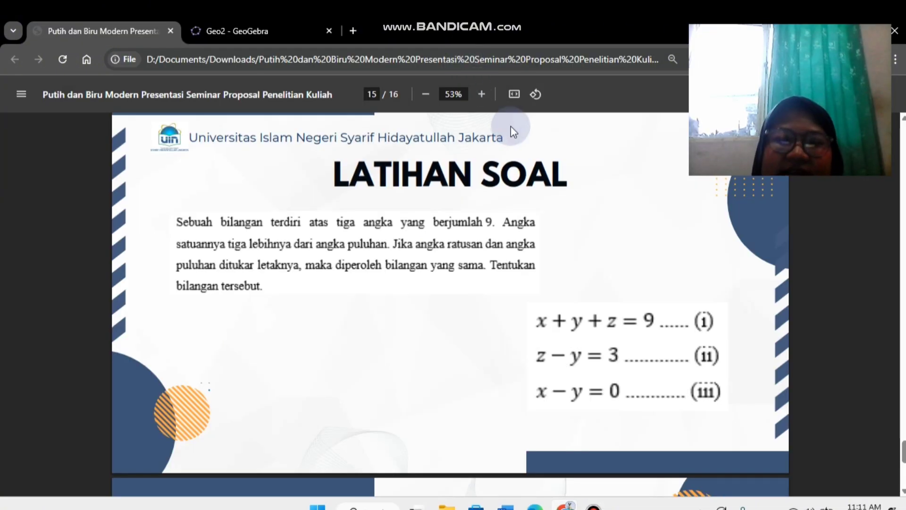
Examine the practice problem about the three-digit number and its three equations in the PDF presentation.
scroll(510, 126, up, 2)
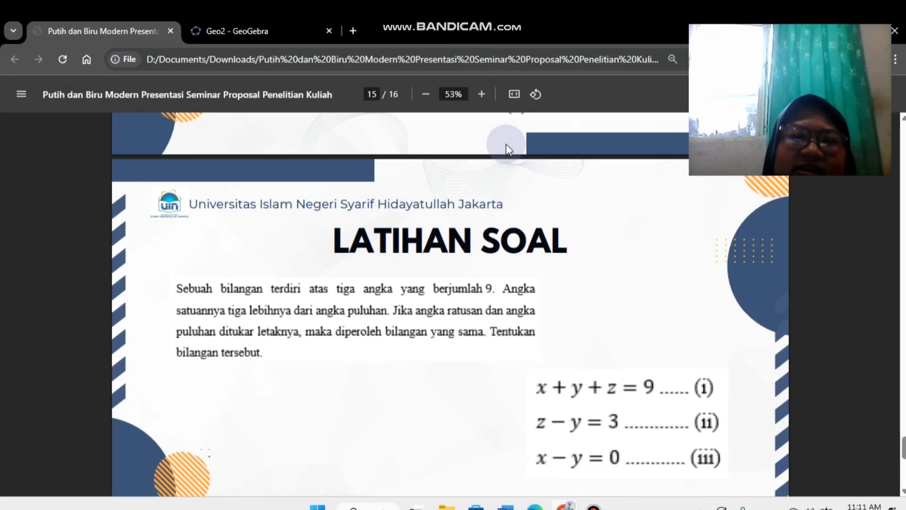